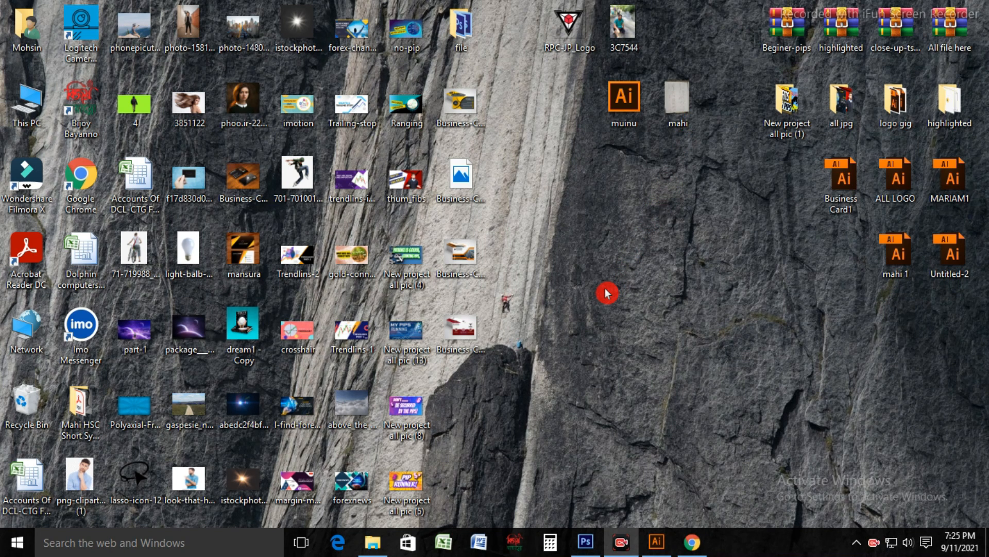
Step: Switch to Chrome and view the image of a hand holding a black business card mockup
click(588, 546)
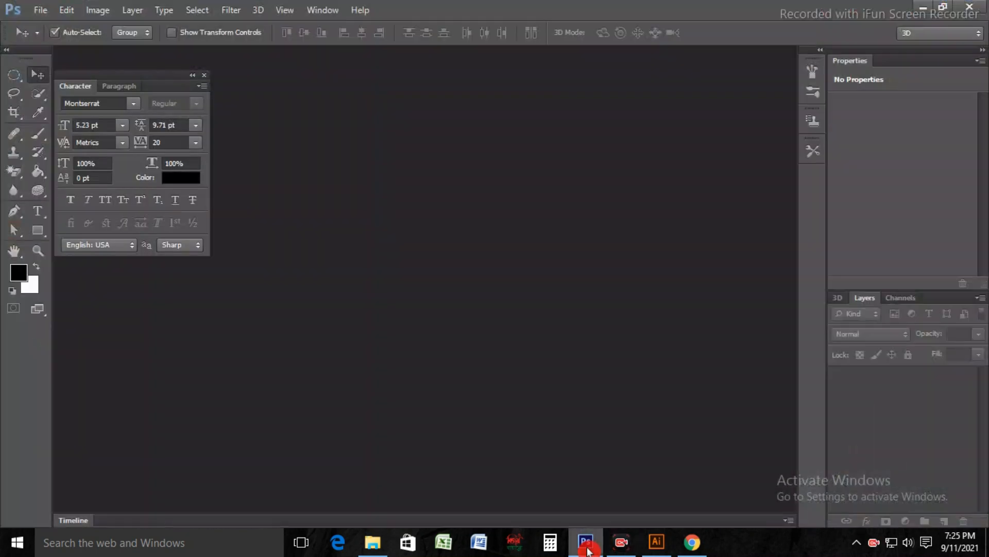
click(923, 13)
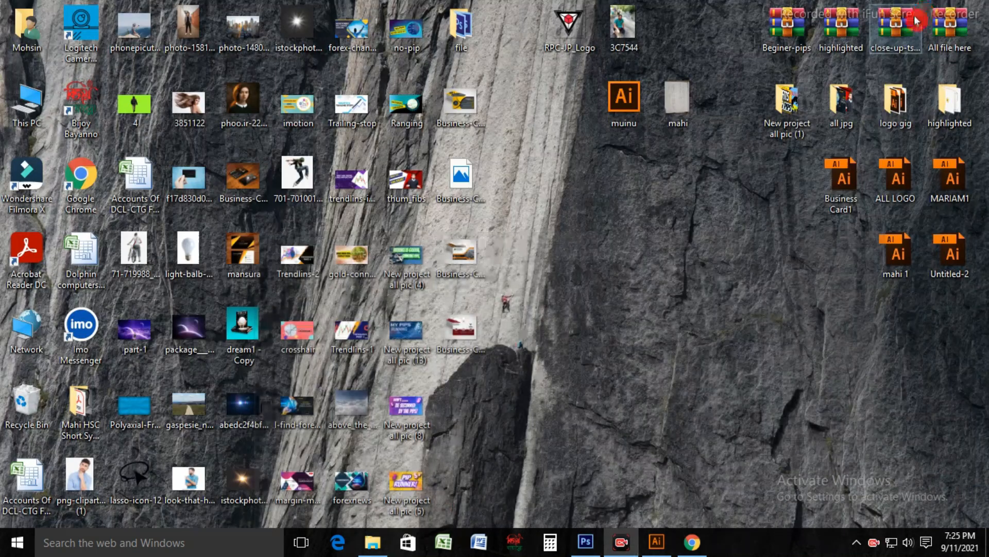
click(694, 549)
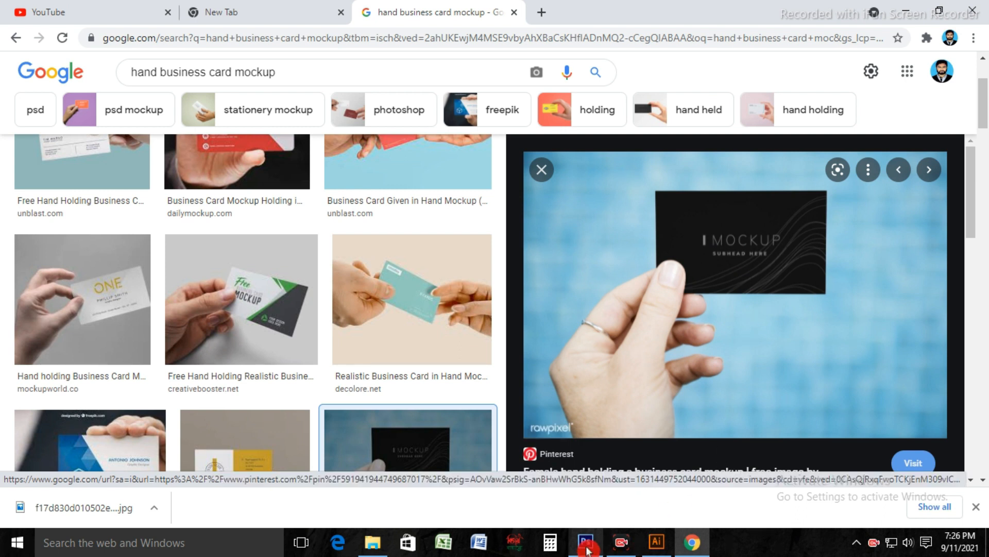
Step: Switch to Photoshop and open the hand-held business card image f17d830d010502e32aa7641ee46c9955 from the Desktop
mouse_move(587, 550)
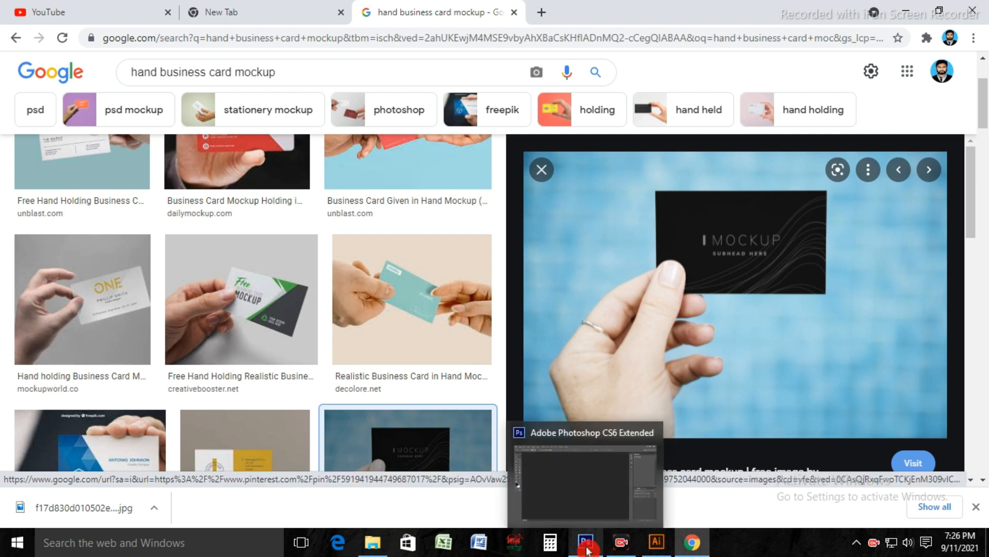
click(587, 549)
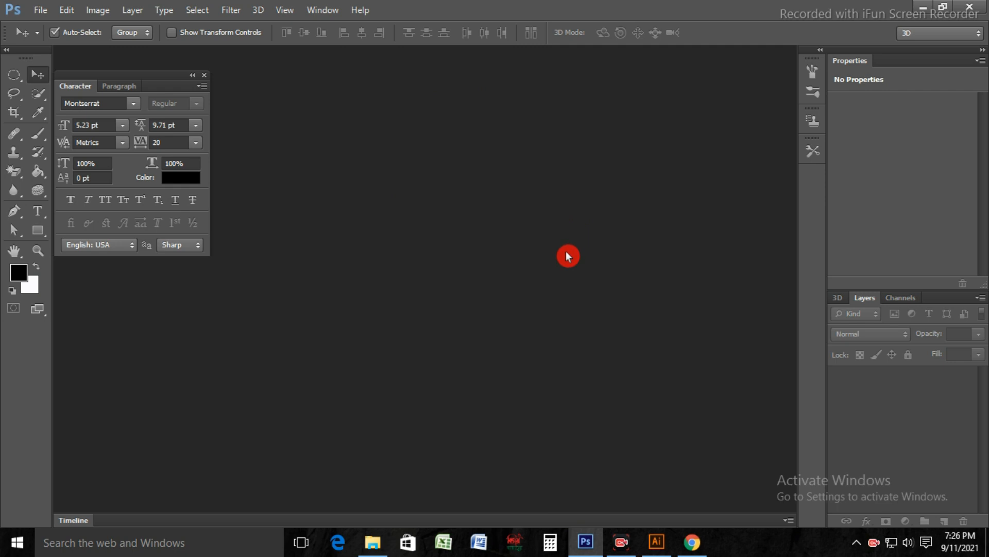
click(41, 11)
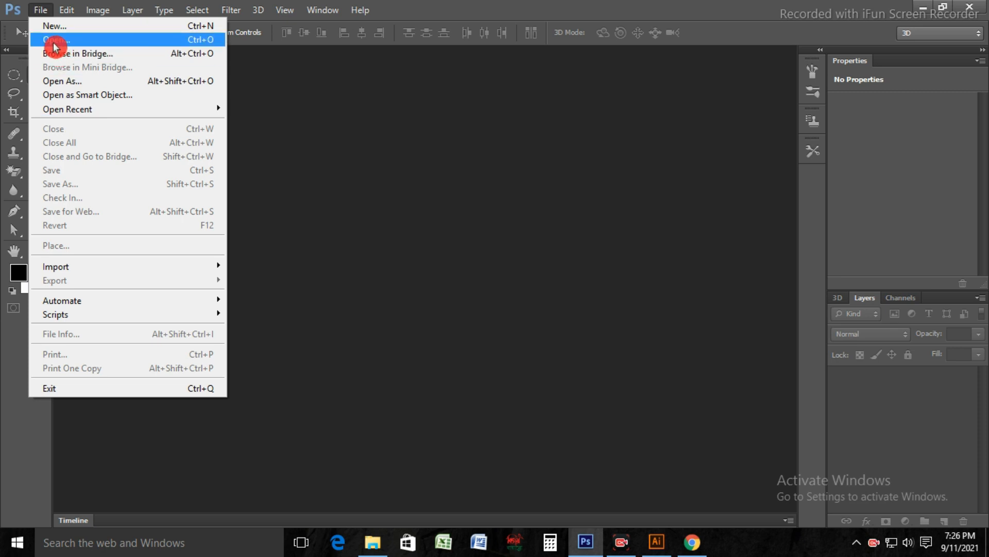
click(132, 46)
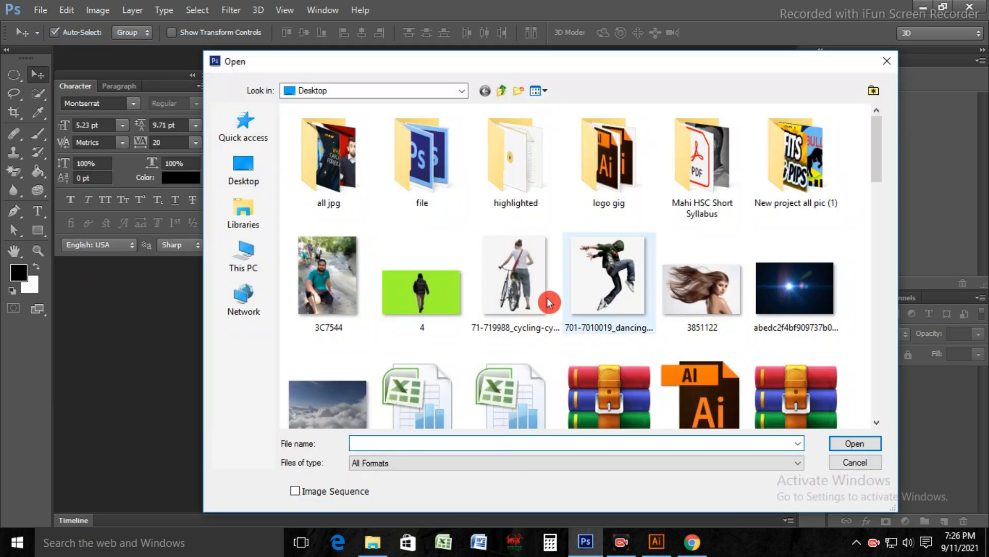
drag(412, 65, 386, 31)
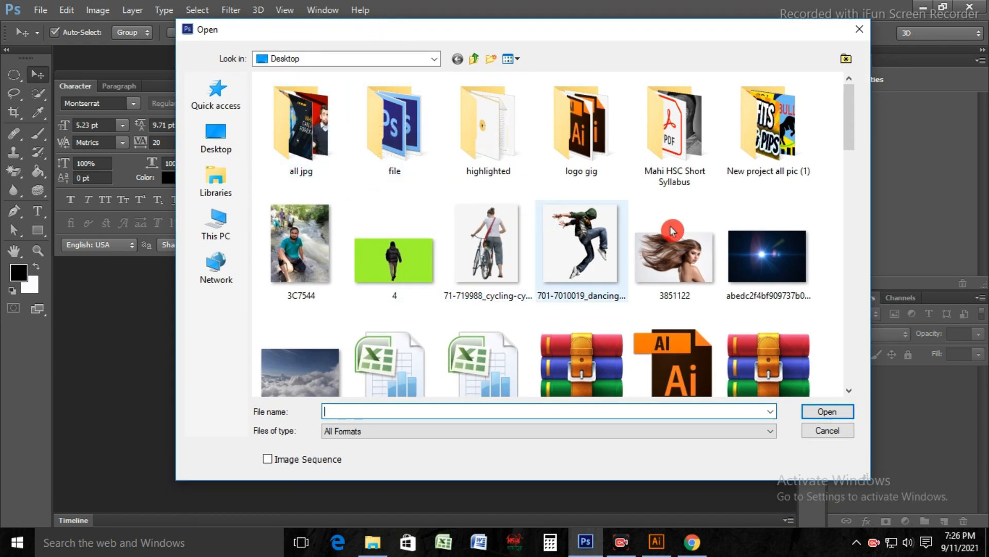
scroll(593, 290, down, 3)
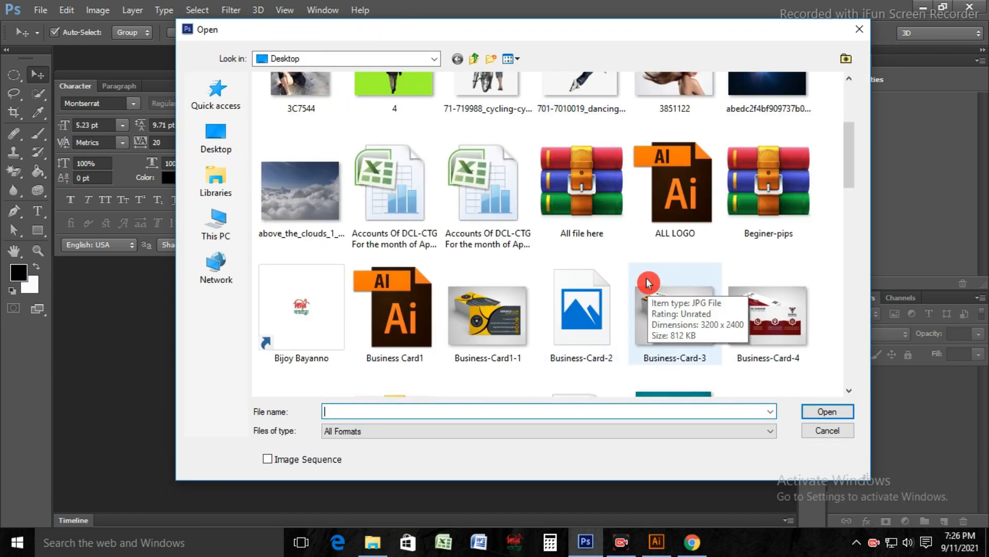
scroll(652, 281, up, 3)
scroll(482, 250, down, 10)
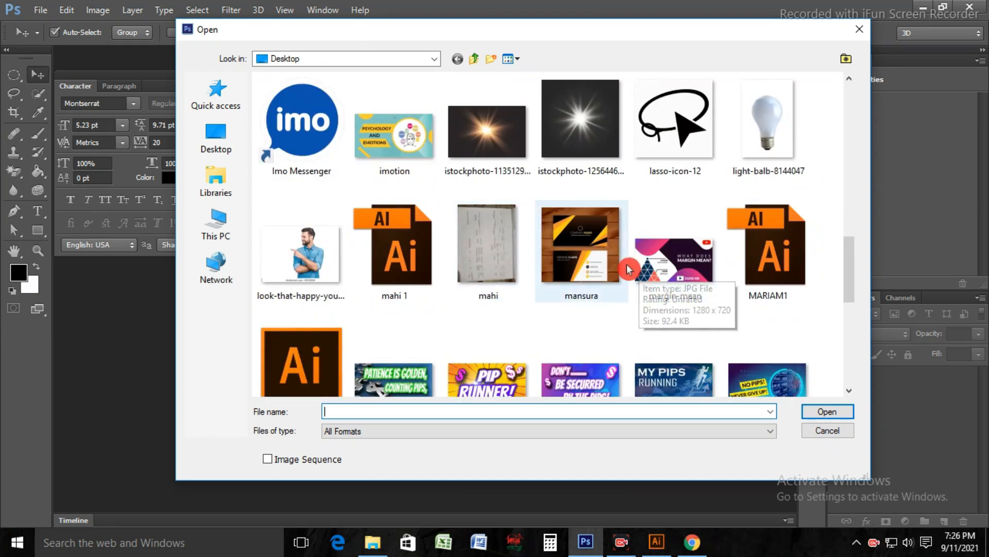
scroll(670, 279, down, 10)
scroll(569, 247, up, 15)
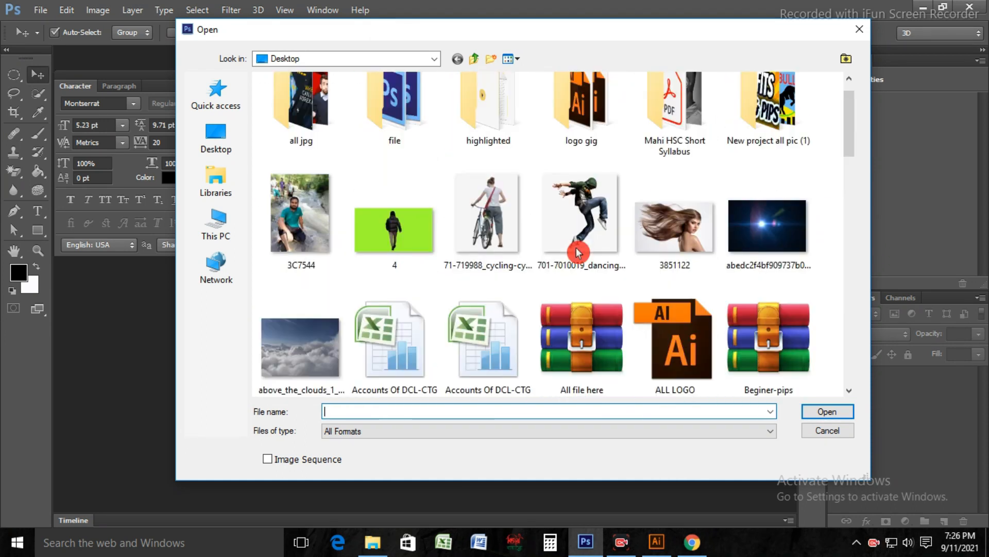
scroll(608, 252, down, 3)
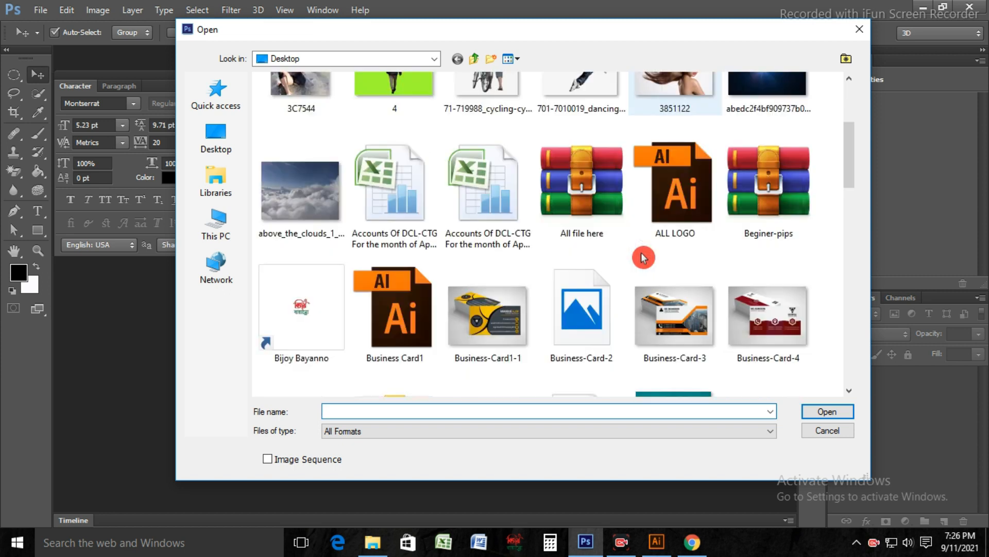
scroll(644, 299, down, 3)
click(769, 270)
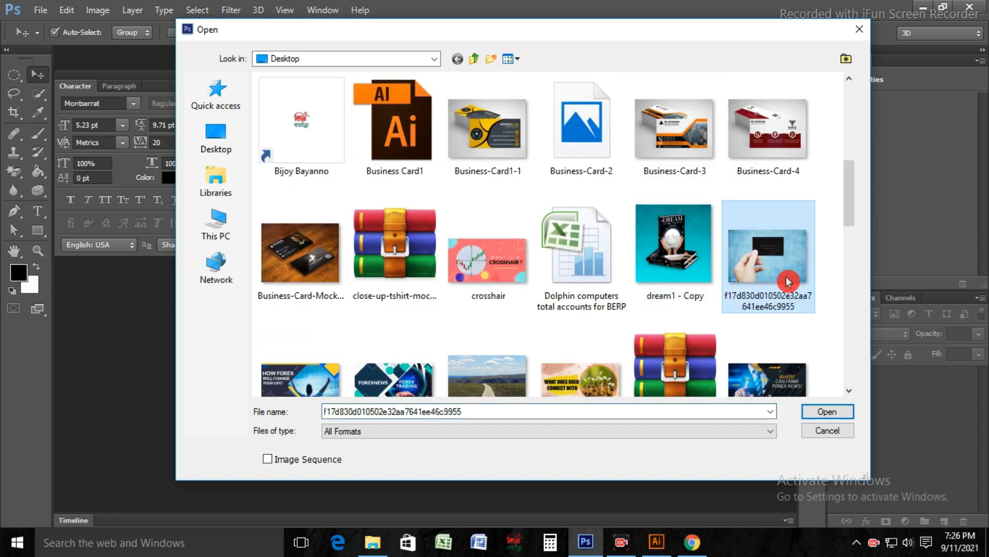
click(827, 417)
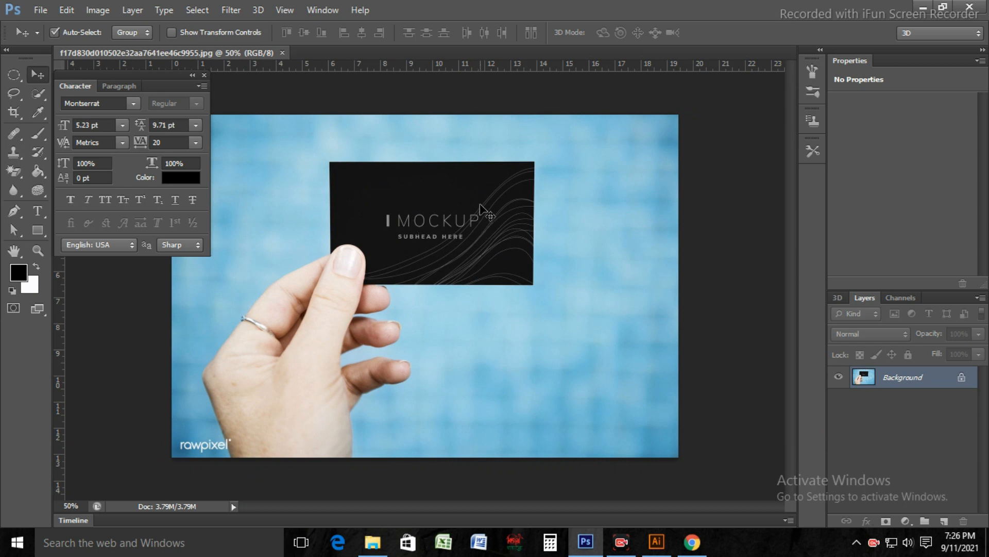
Step: Unlock the Background layer by converting it to a regular layer named Layer 0 in Normal mode
click(825, 396)
double_click(965, 384)
click(616, 172)
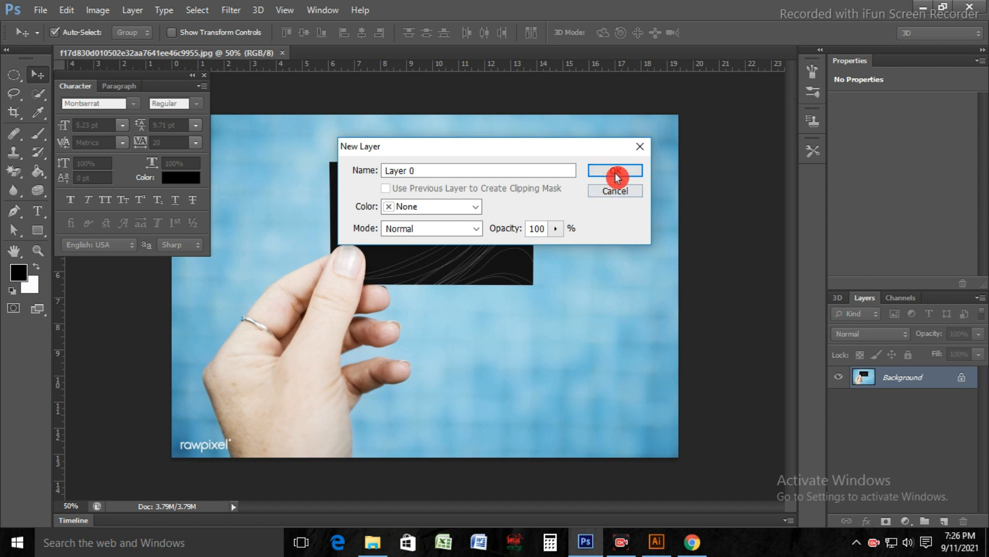
Step: Duplicate Layer 0 in the same document and name the duplicate "copy"
right_click(916, 380)
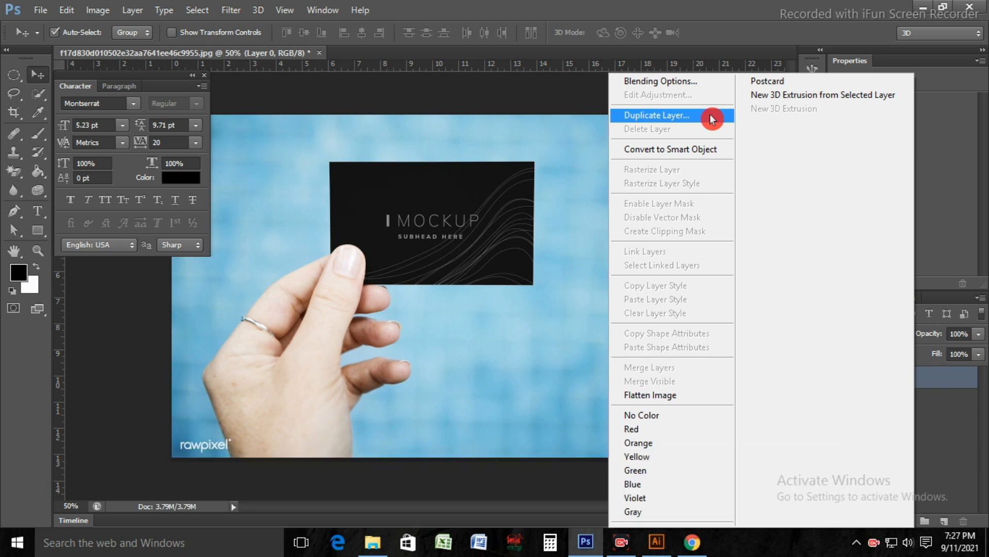
click(708, 116)
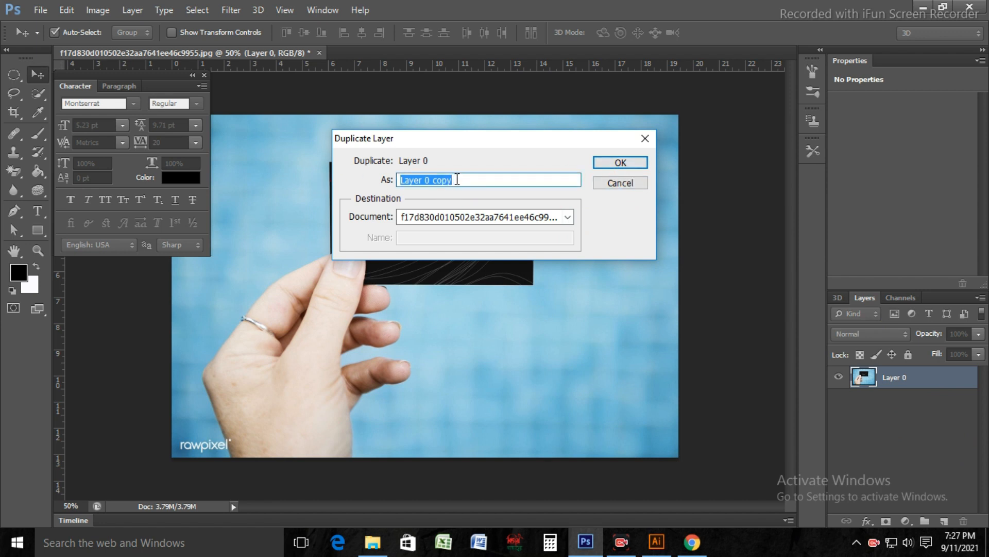
drag(455, 180, 399, 180)
key(BackSpace)
text(copy)
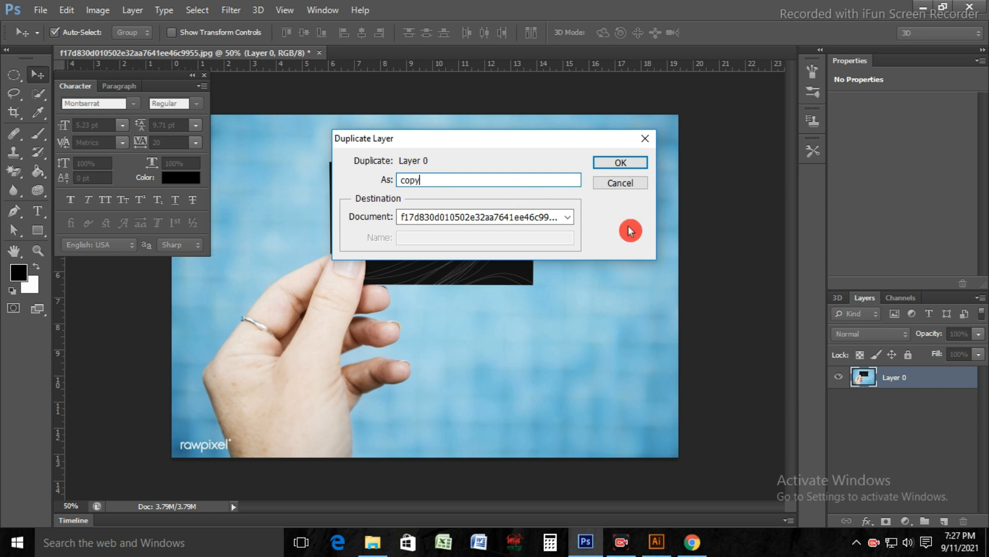
click(618, 162)
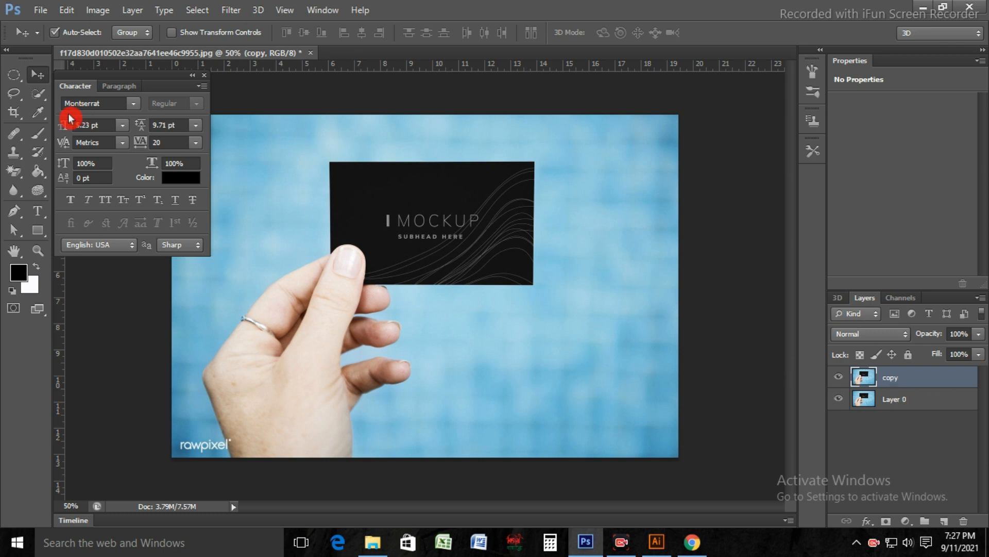
Step: Start a Pen tool path at the thumb's right edge below the card and trace it up around the right side of the fingertip
click(17, 187)
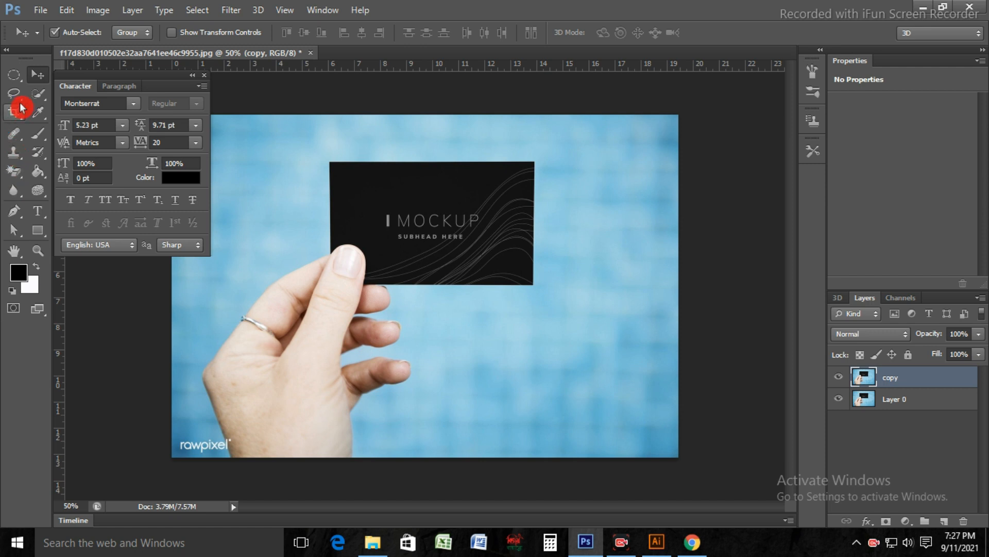
click(19, 215)
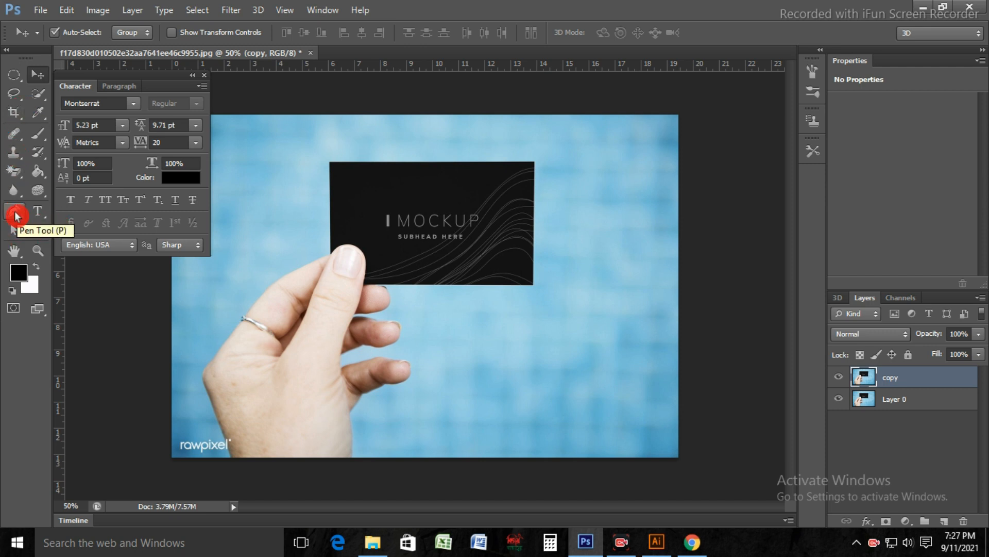
click(16, 214)
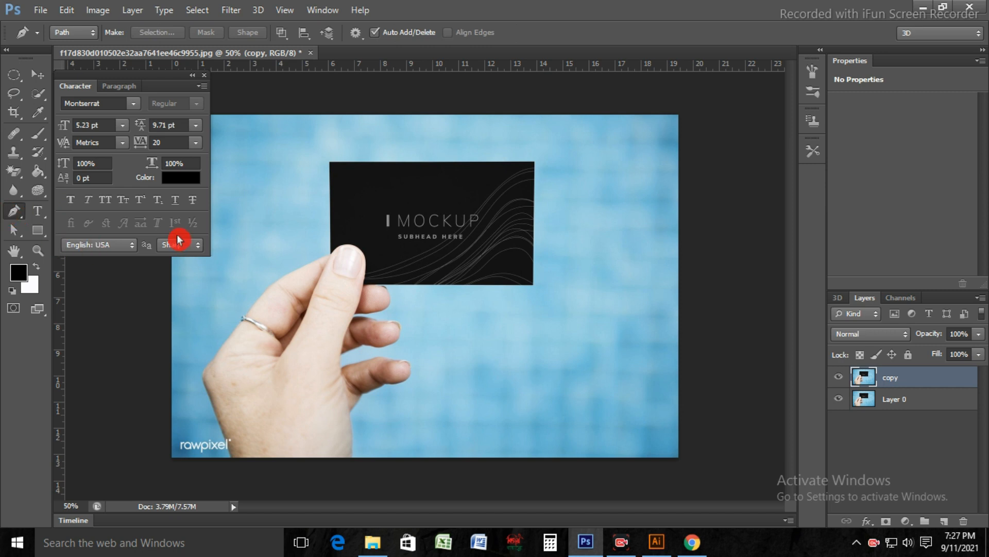
key(ctrl+plus)
key(ctrl+plus)
drag(241, 270, 420, 274)
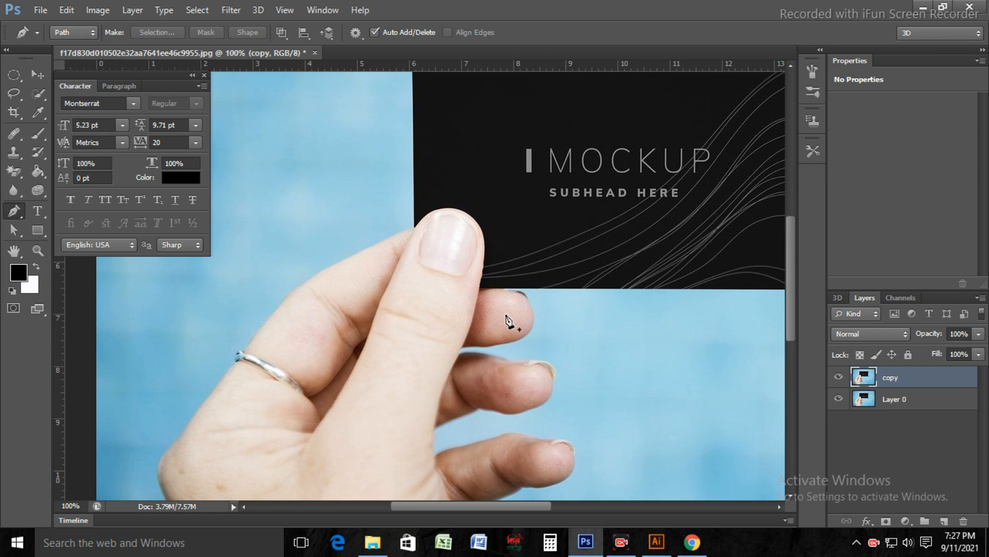
click(475, 311)
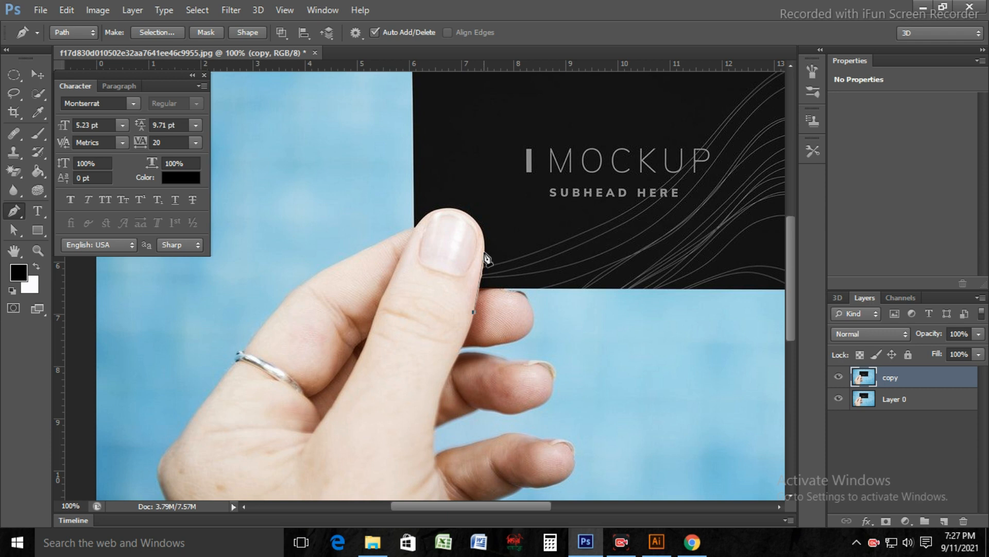
drag(485, 252, 487, 224)
key(ctrl+plus)
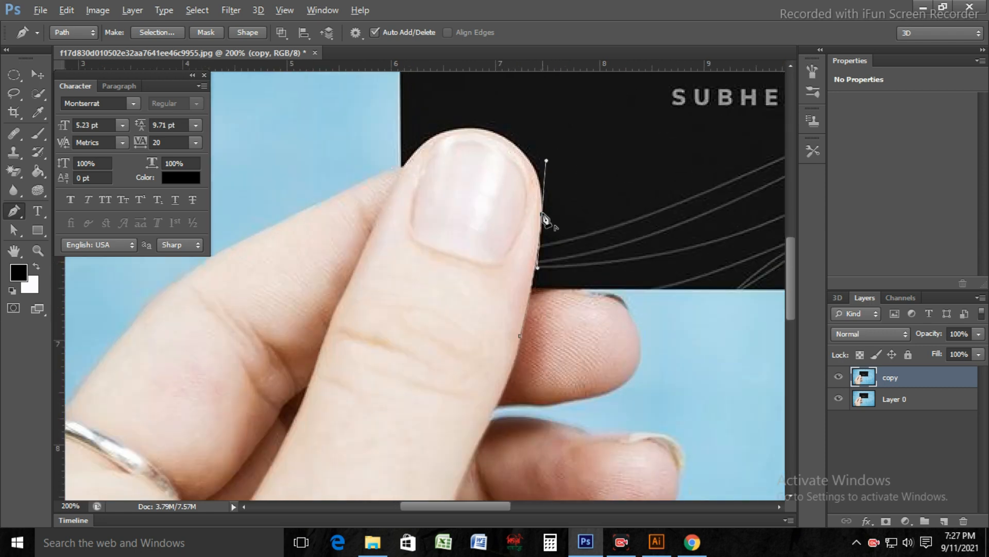
click(543, 213)
drag(514, 143, 481, 129)
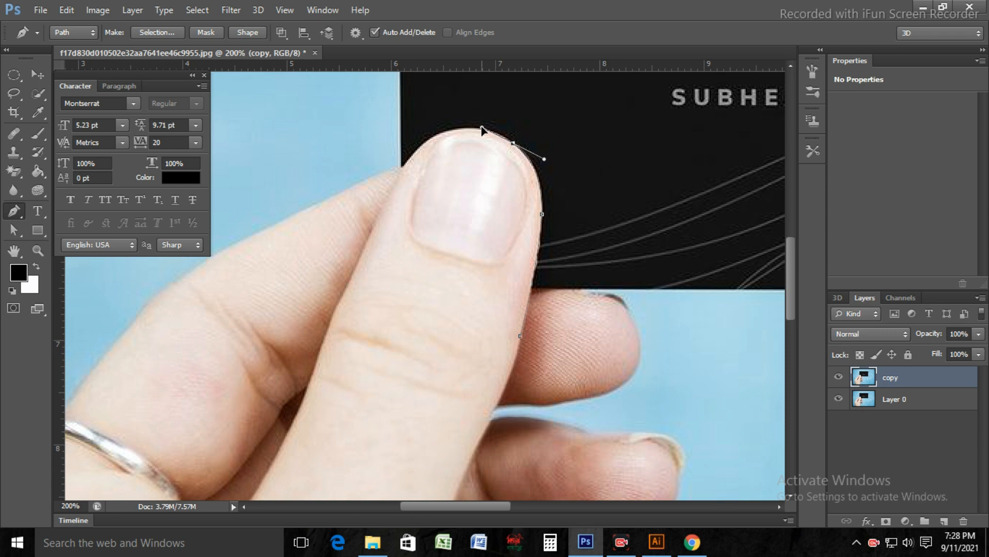
drag(482, 126, 480, 125)
key(alt)
drag(418, 149, 364, 196)
drag(364, 196, 365, 196)
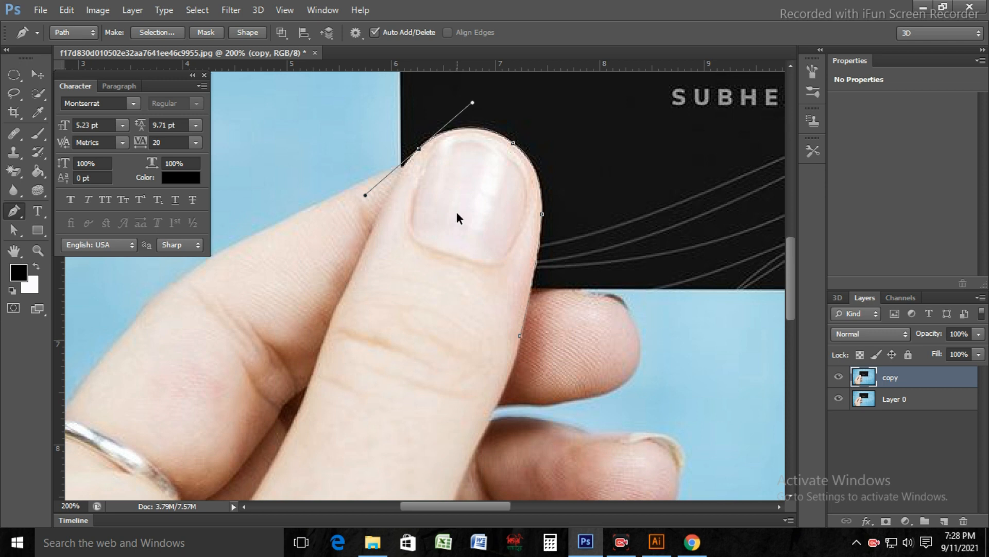
key(ctrl+z)
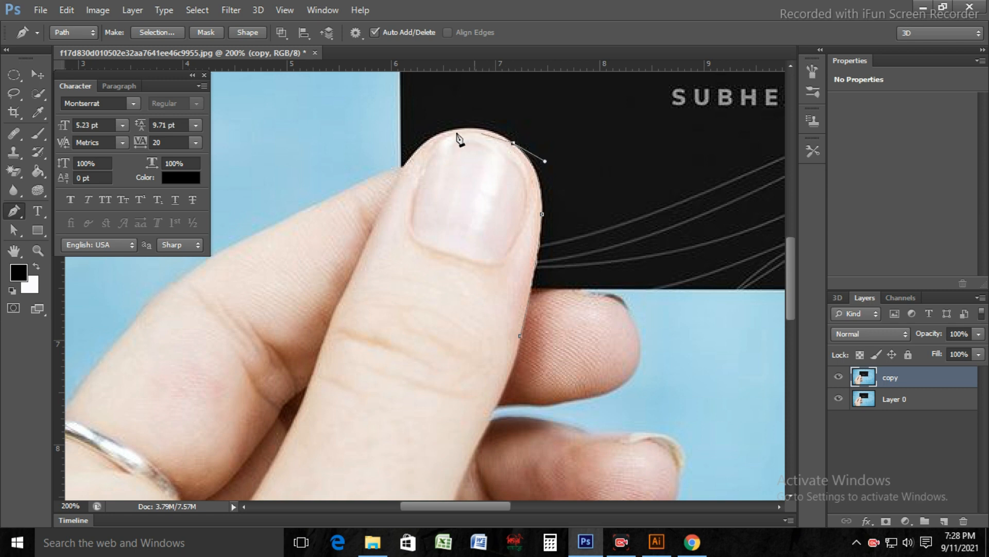
Step: Continue the path over the thumb's tip and down its left edge, closing it straight across the thumb below the nail
drag(452, 131, 419, 142)
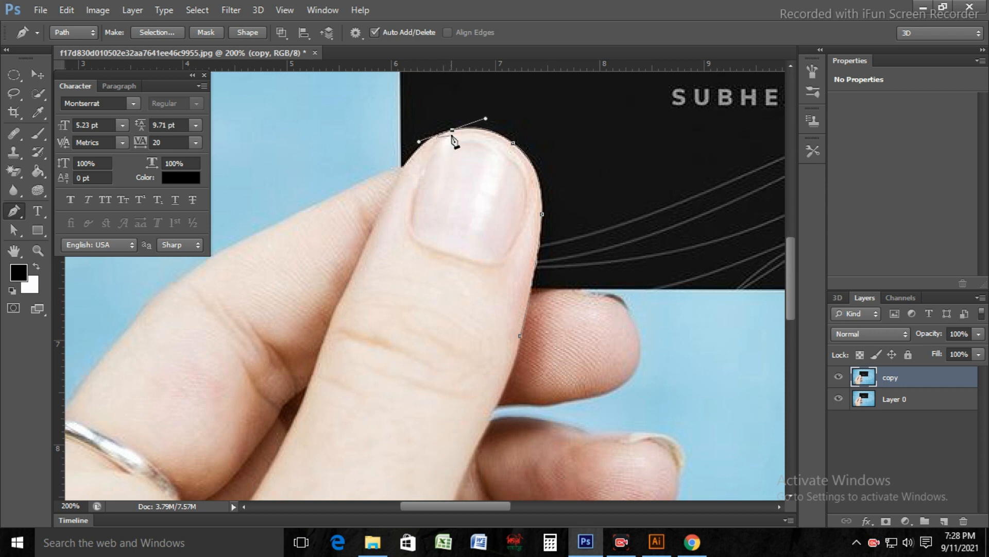
click(402, 168)
drag(402, 169, 369, 213)
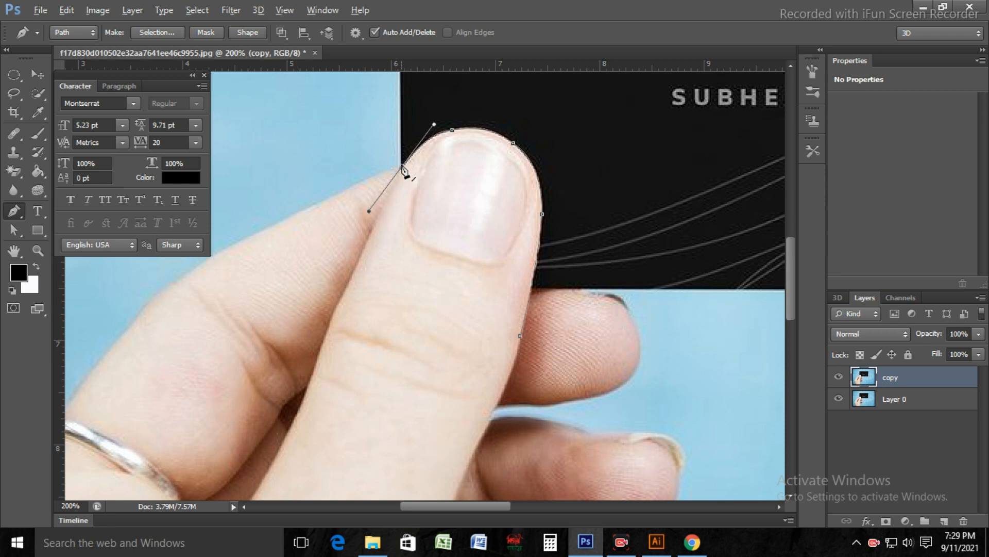
key(alt)
key(alt)
alt+click(402, 168)
click(365, 246)
click(342, 297)
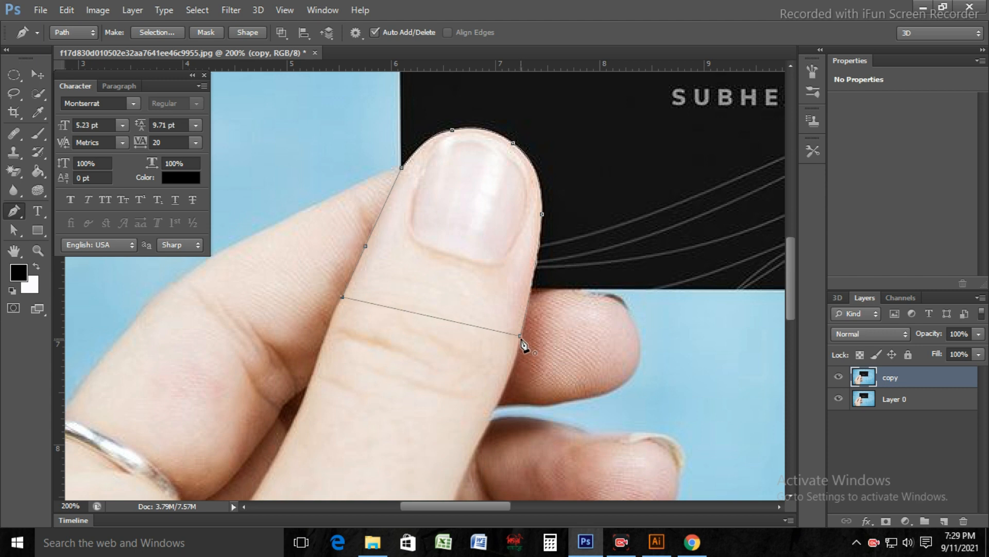
click(521, 339)
Step: Make a new anti-aliased selection from the thumb path with a 2-pixel feather and copy the selected thumb to a new layer
right_click(487, 199)
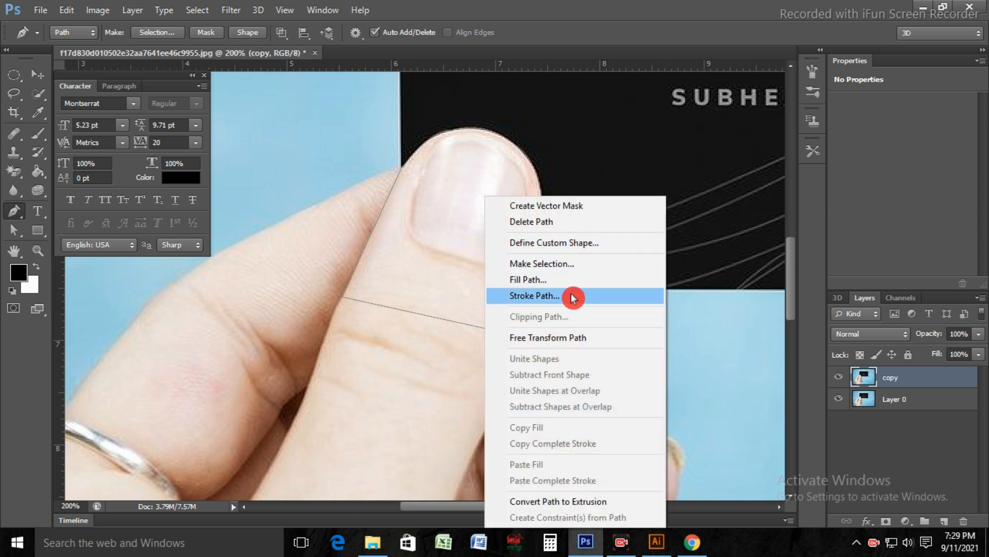
click(570, 264)
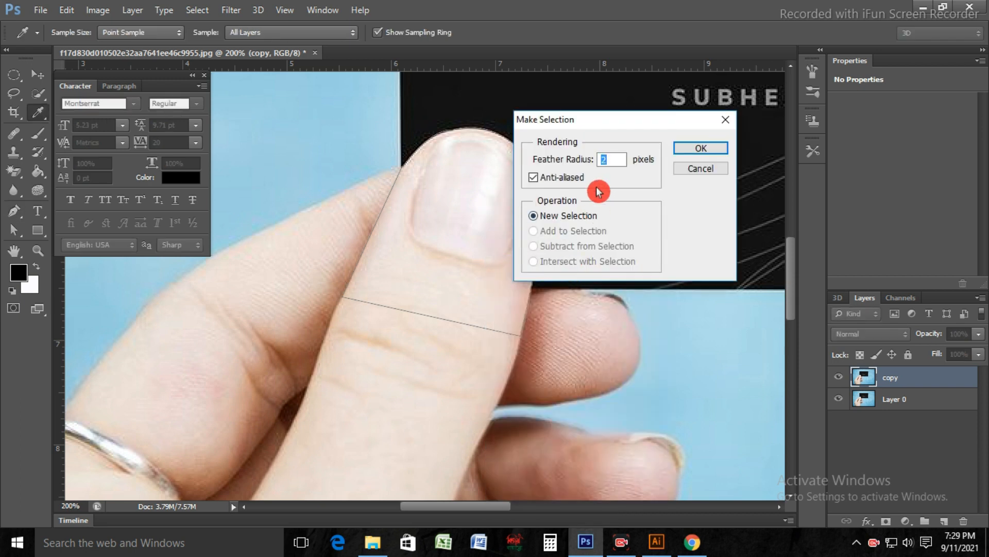
click(701, 149)
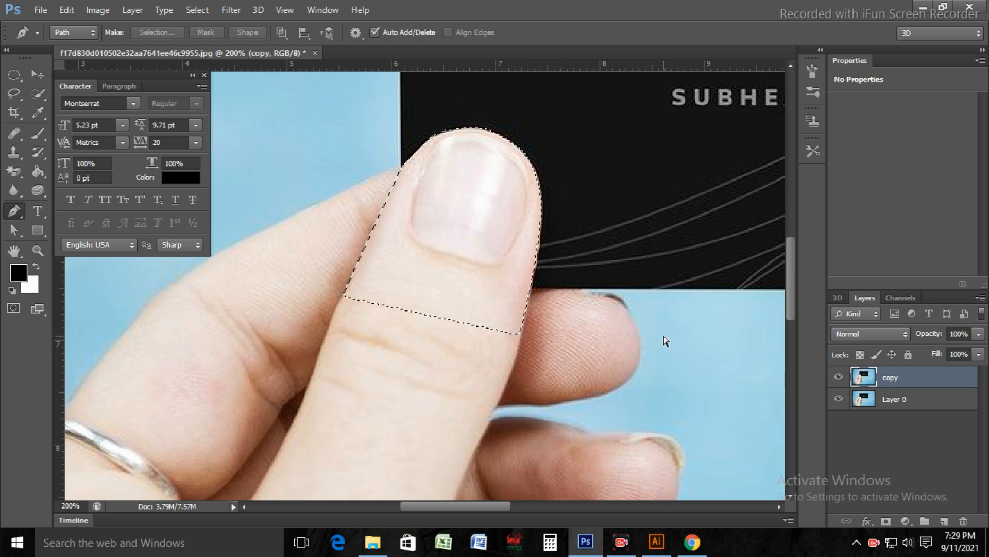
key(ctrl+j)
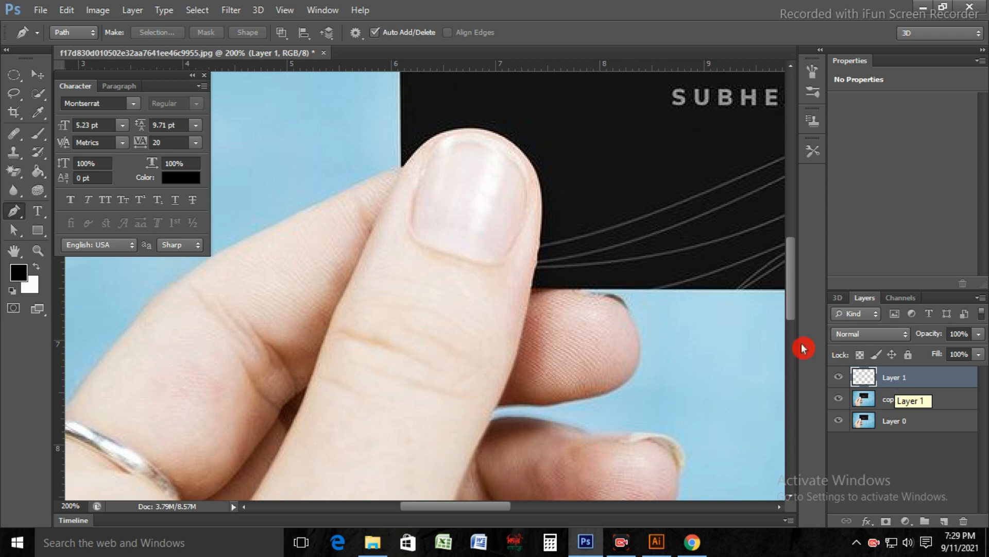
Step: Toggle the visibility of Layer 0 and the copy layer to check the cut-out thumb
click(838, 421)
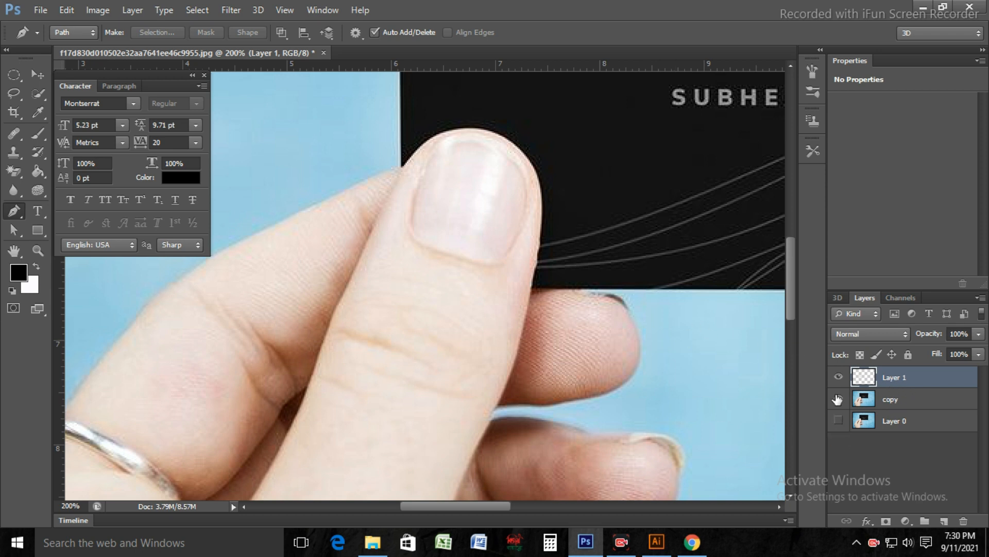
click(838, 398)
click(838, 421)
click(839, 398)
Step: Create a black rectangle shape 3.5 in wide and 2 in high, overlapping the card's upper left edge
click(37, 234)
scroll(505, 353, up, 1)
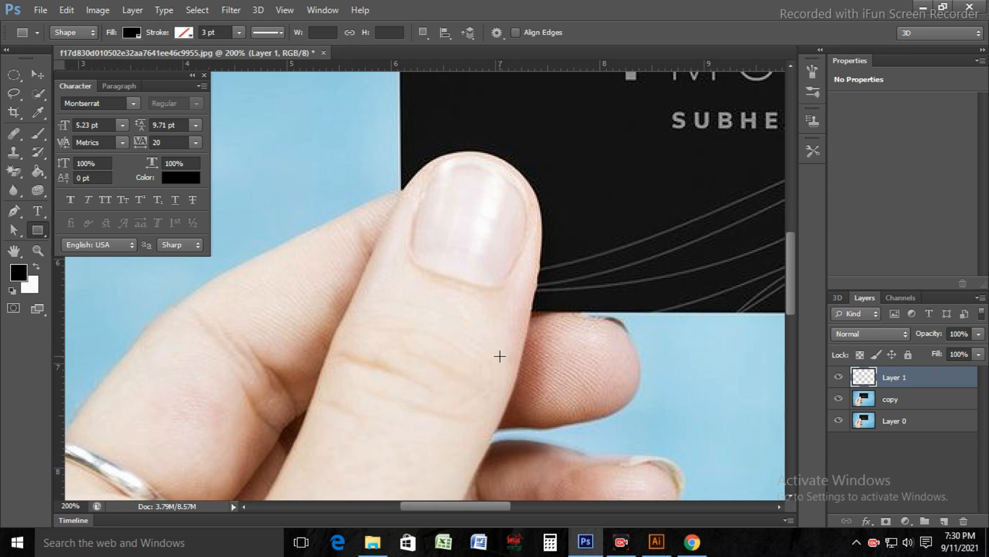
key(ctrl+minus)
key(ctrl+minus)
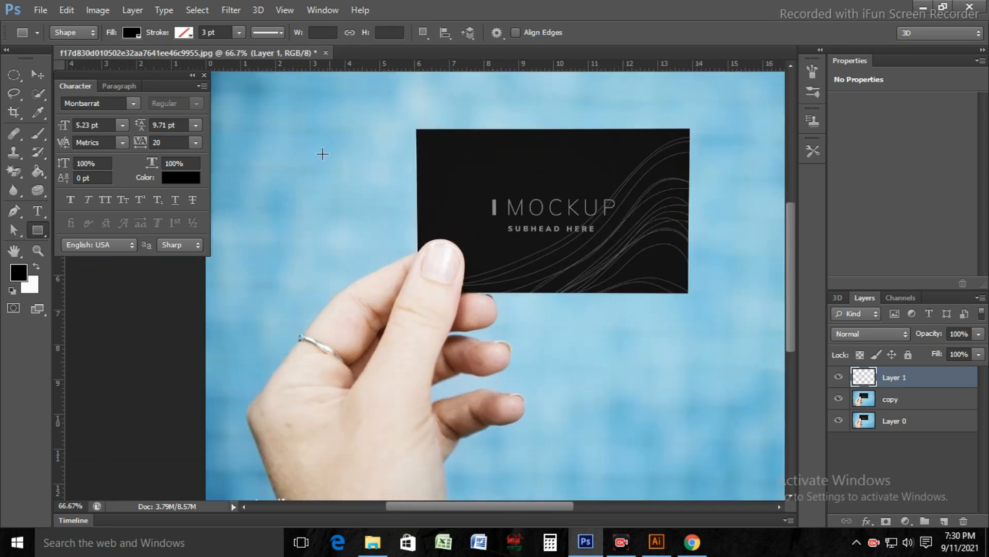
click(320, 169)
drag(479, 176, 438, 177)
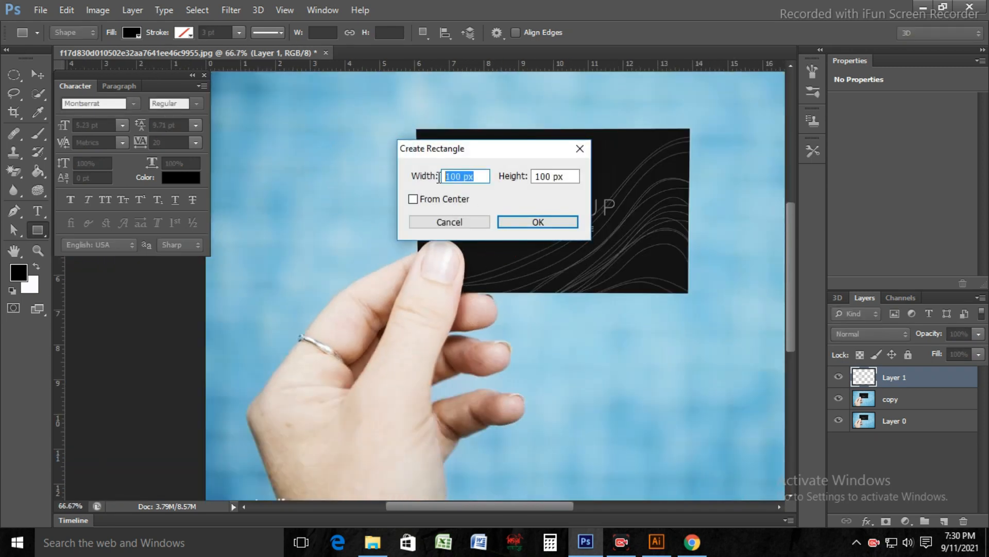
key(BackSpace)
click(441, 187)
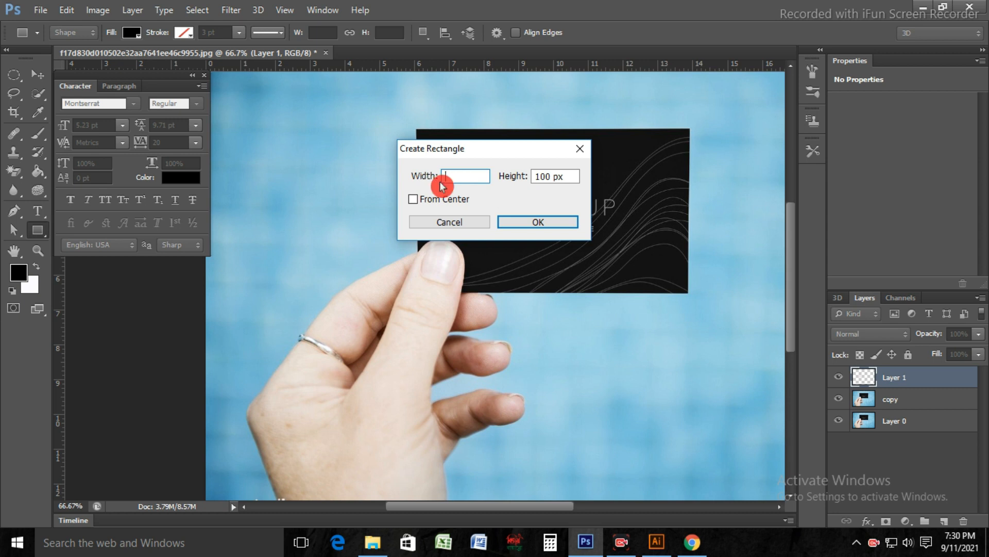
text(3.5)
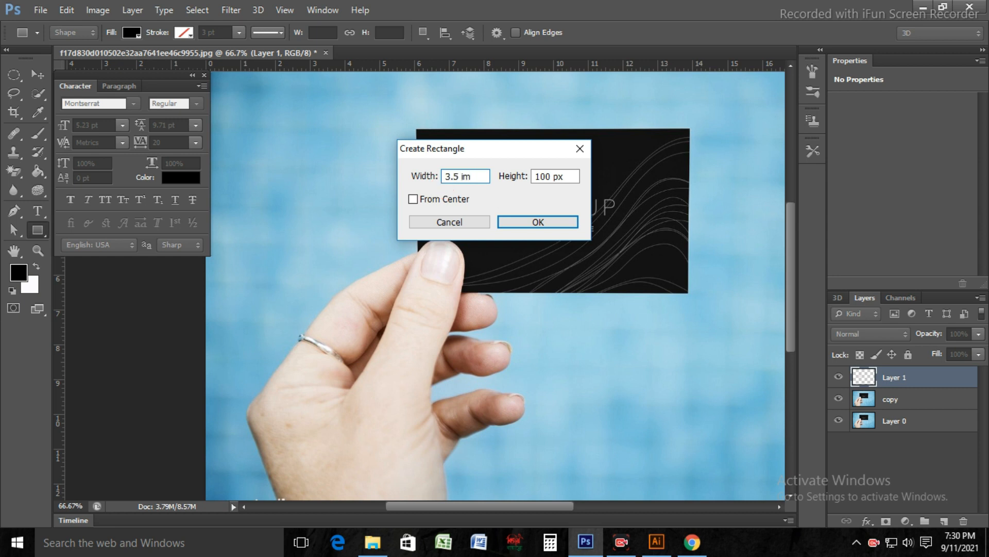
drag(573, 179, 536, 175)
key(BackSpace)
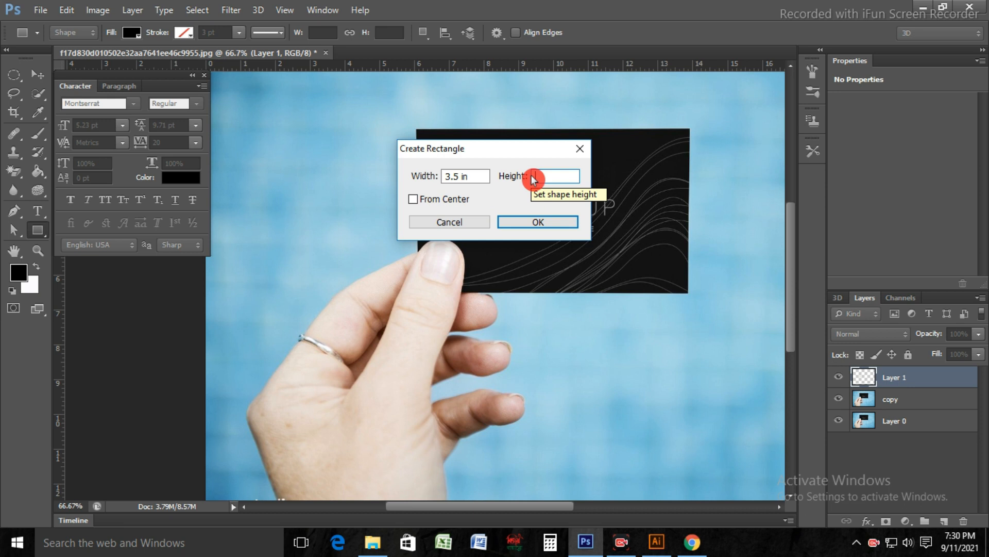
text(2)
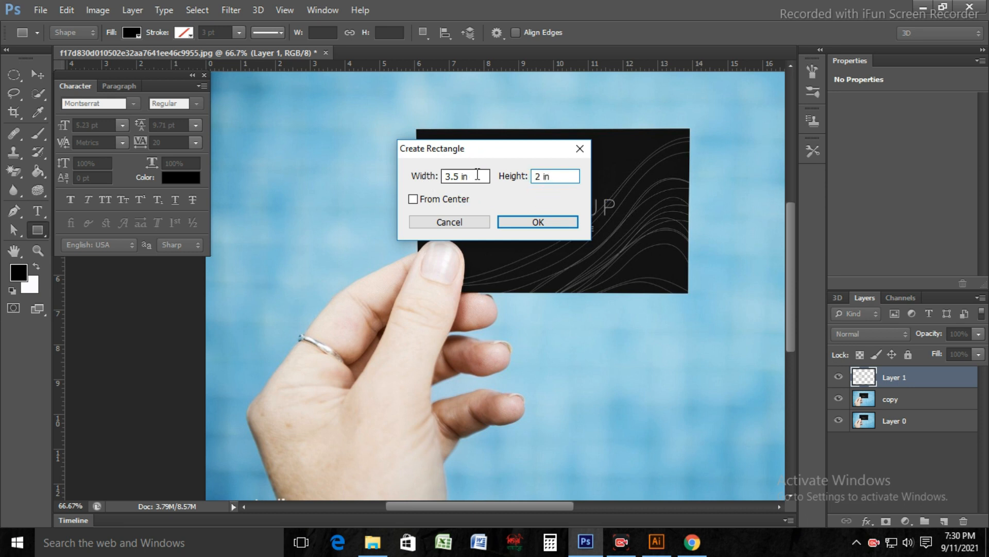
click(540, 221)
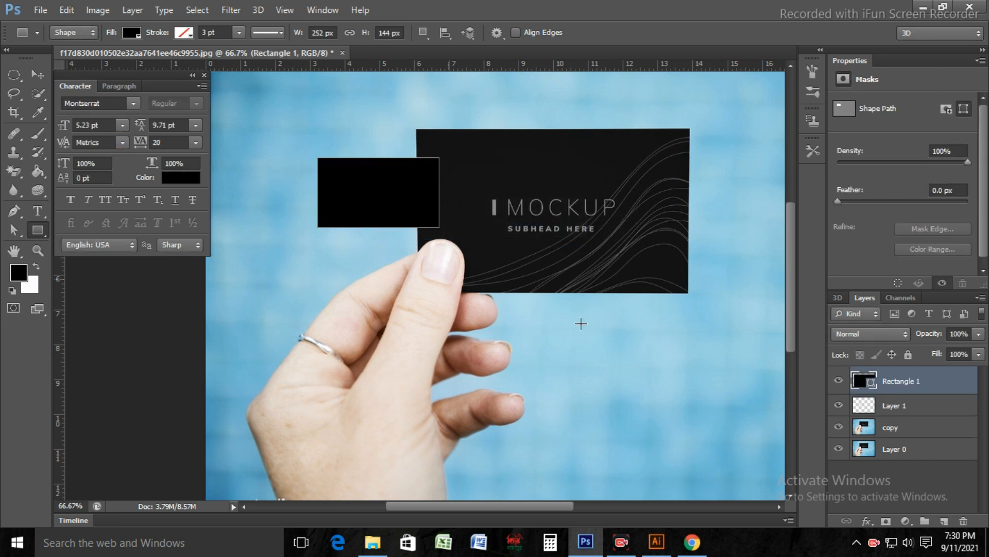
Step: Convert the Rectangle 1 layer to a smart object
click(904, 385)
right_click(903, 384)
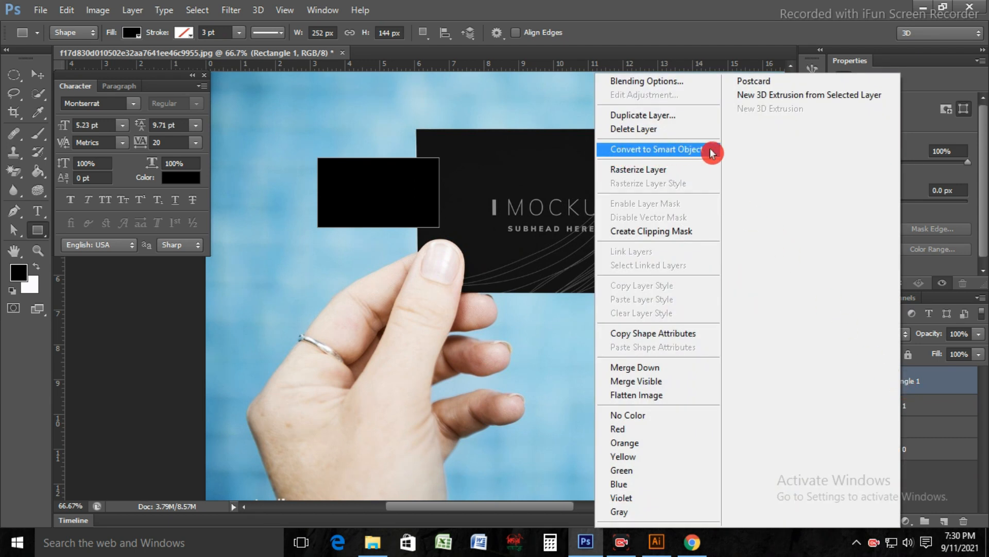
click(947, 382)
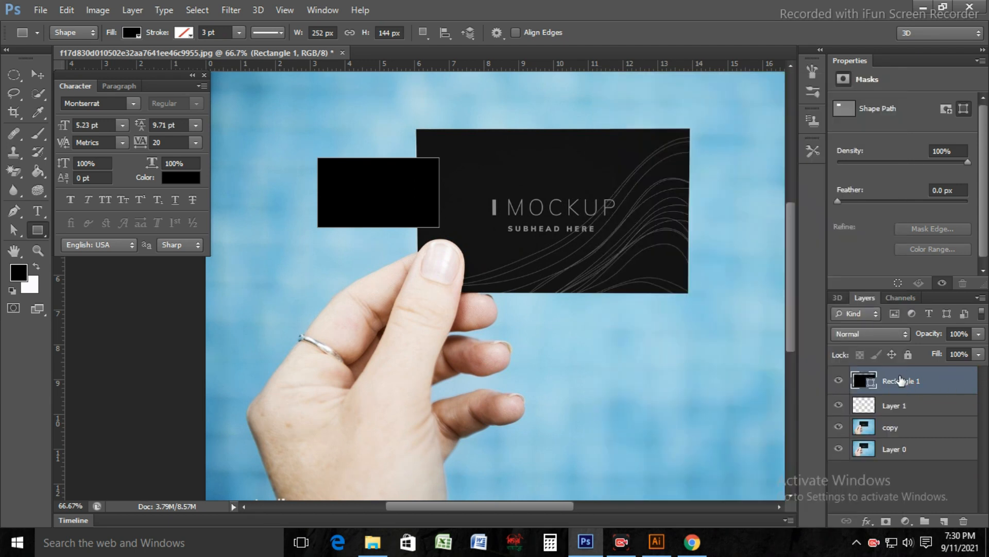
right_click(935, 382)
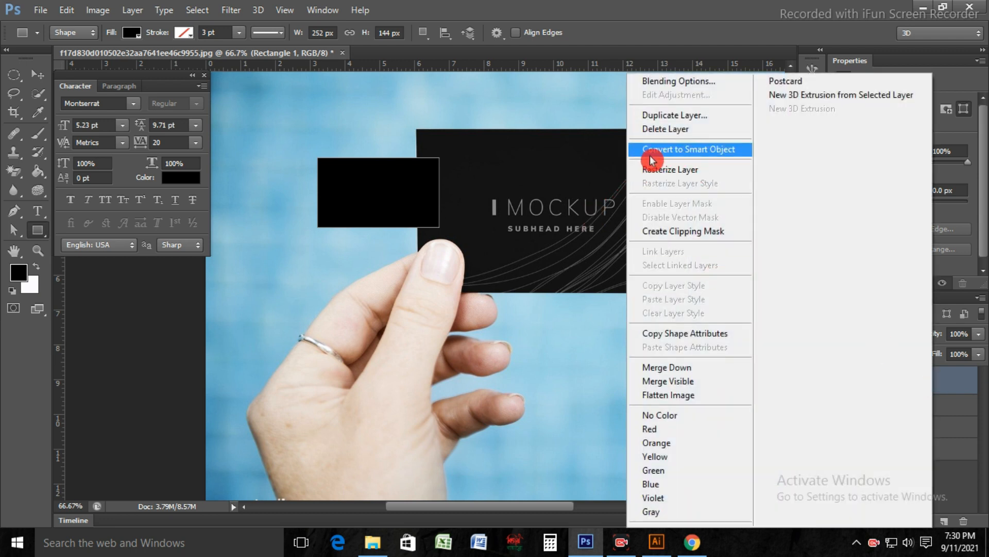
click(689, 150)
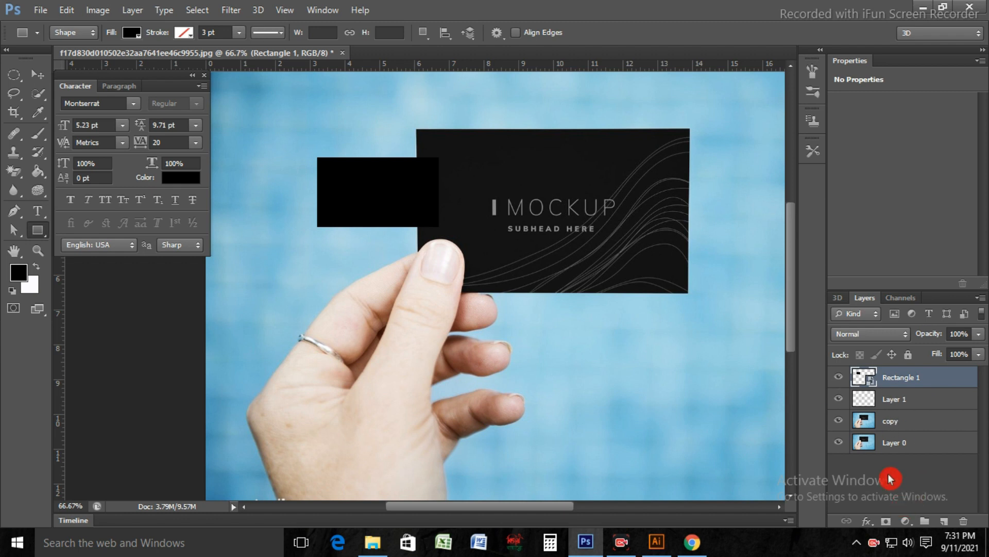
Step: Start a Distort transform on the rectangle smart object and move it onto the middle of the card
click(799, 513)
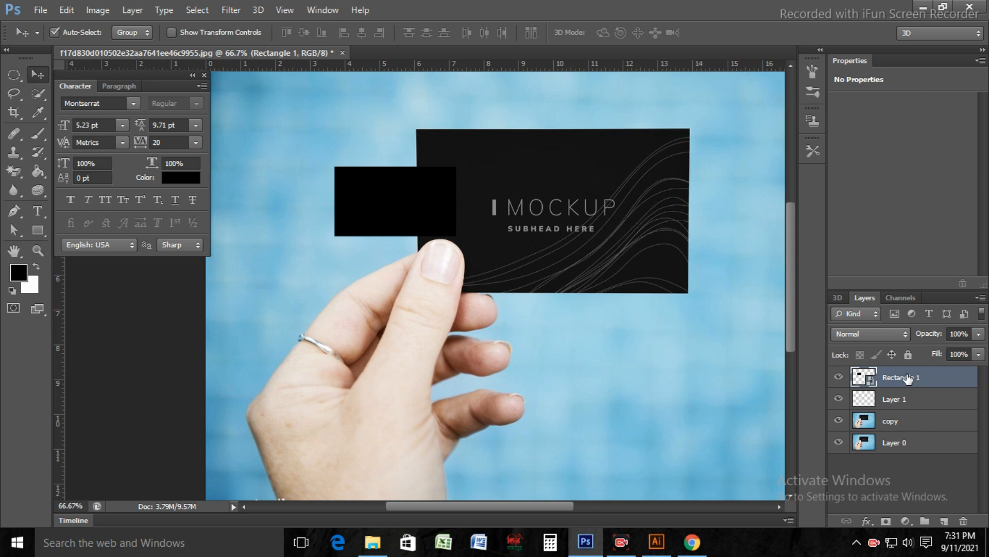
click(37, 78)
drag(383, 169, 356, 195)
click(206, 120)
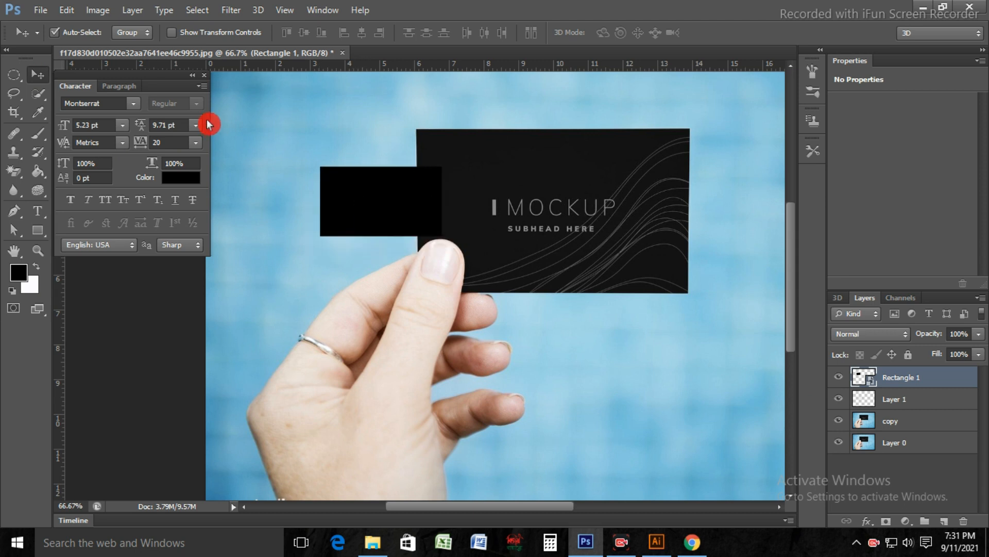
click(66, 10)
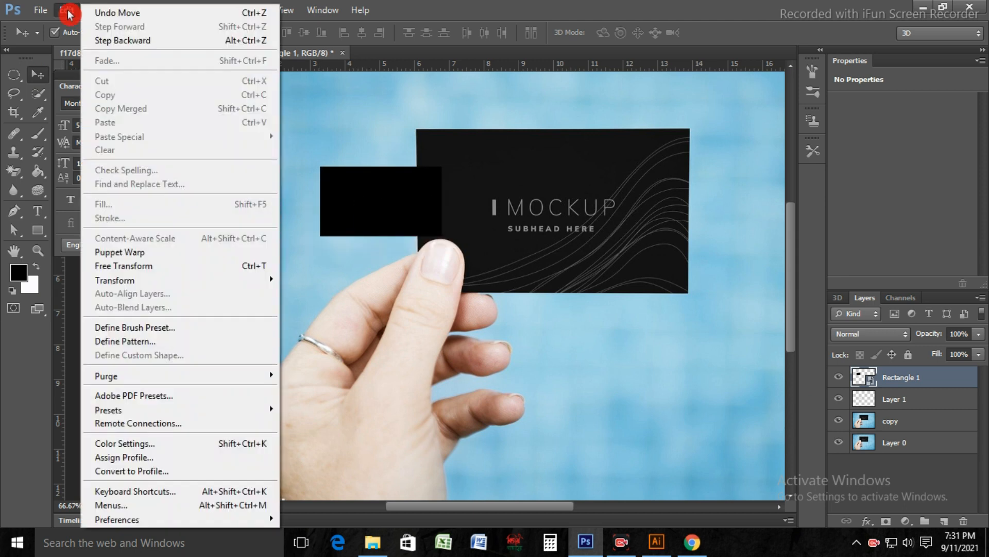
mouse_move(129, 280)
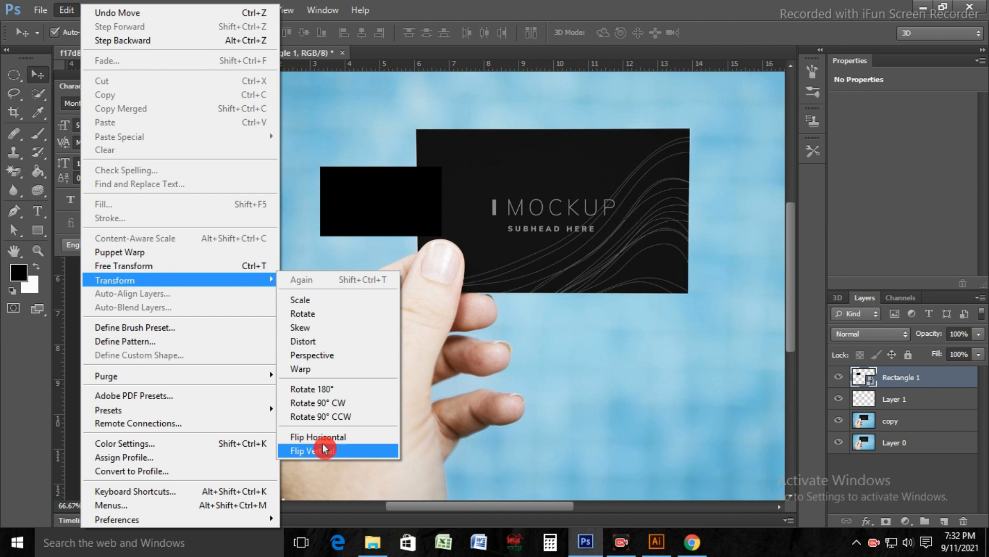
click(320, 342)
drag(379, 189, 565, 201)
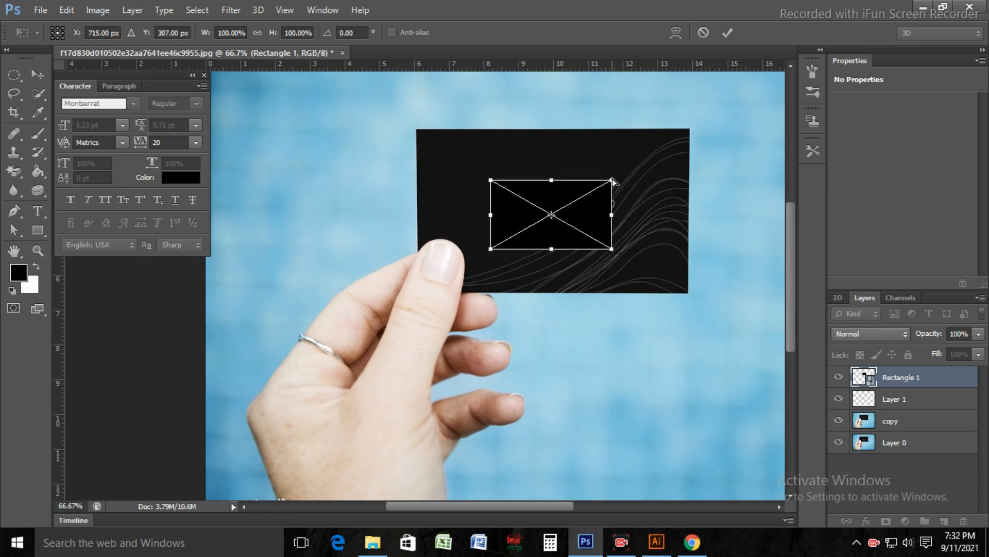
Step: Distort the rectangle's upper right corner so it sits exactly on the card's upper right corner
drag(612, 181, 691, 131)
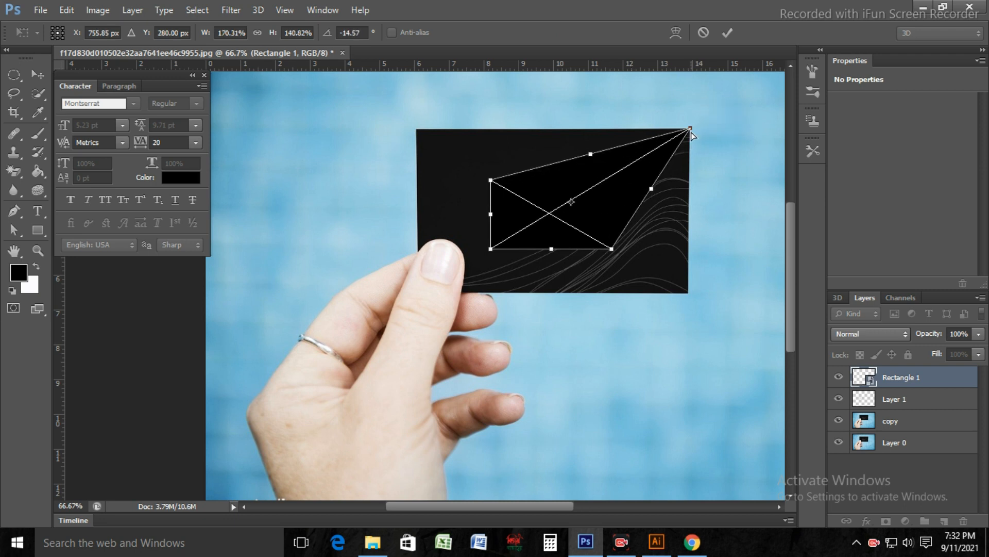
key(ctrl+plus)
key(ctrl+plus)
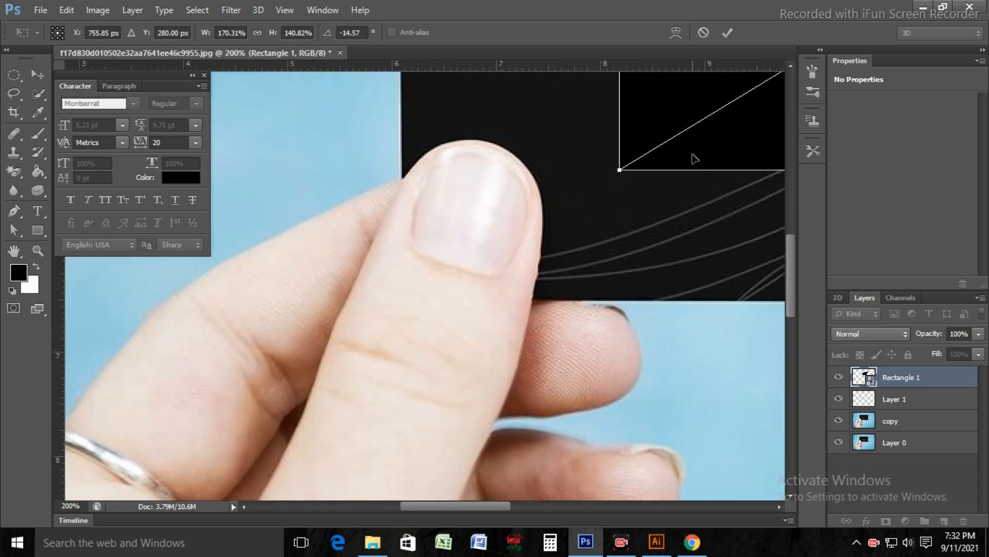
drag(703, 142, 388, 287)
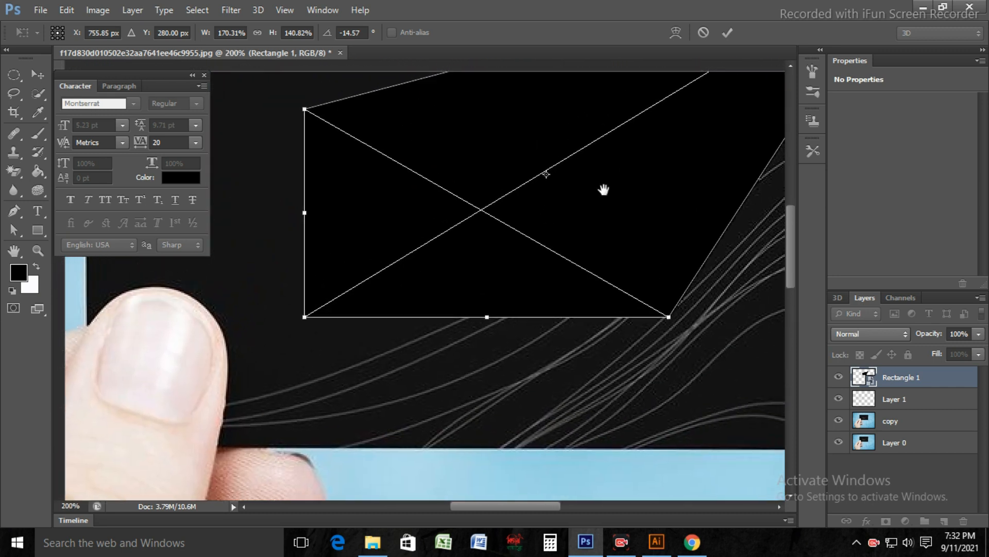
drag(546, 189, 445, 247)
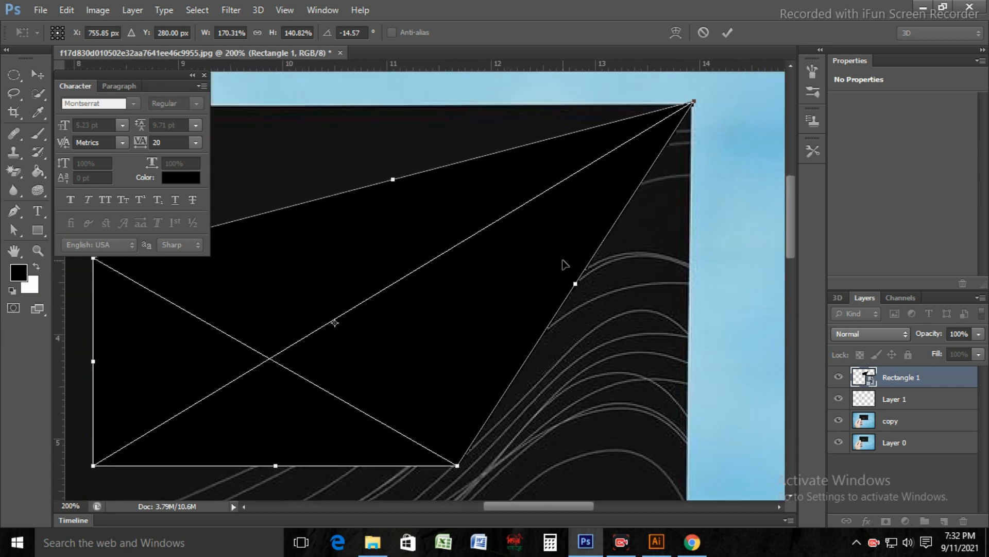
drag(694, 92, 692, 91)
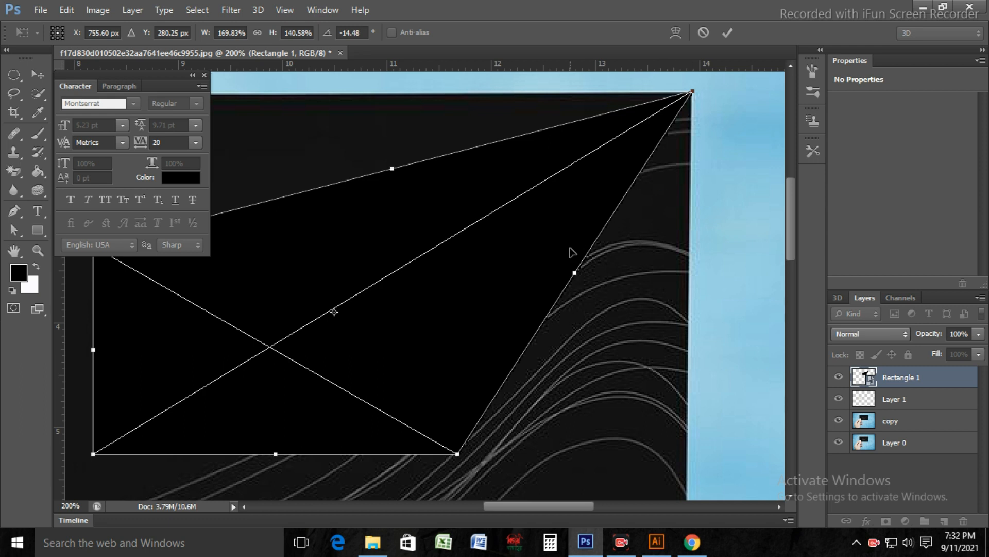
Step: Distort the rectangle's lower right and lower left corners onto the card's bottom corners, covering the thumb
scroll(570, 252, down, 5)
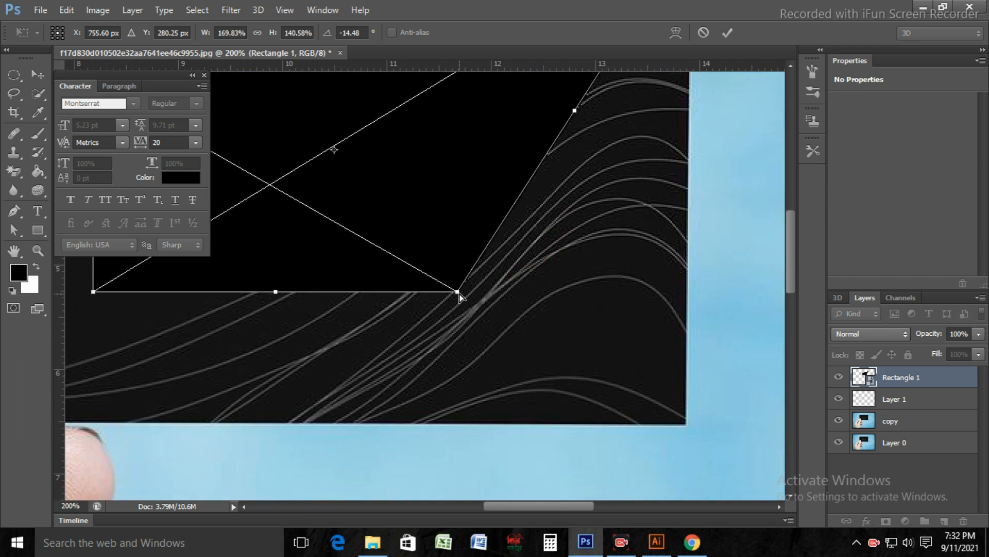
drag(458, 292, 685, 426)
drag(439, 376, 759, 383)
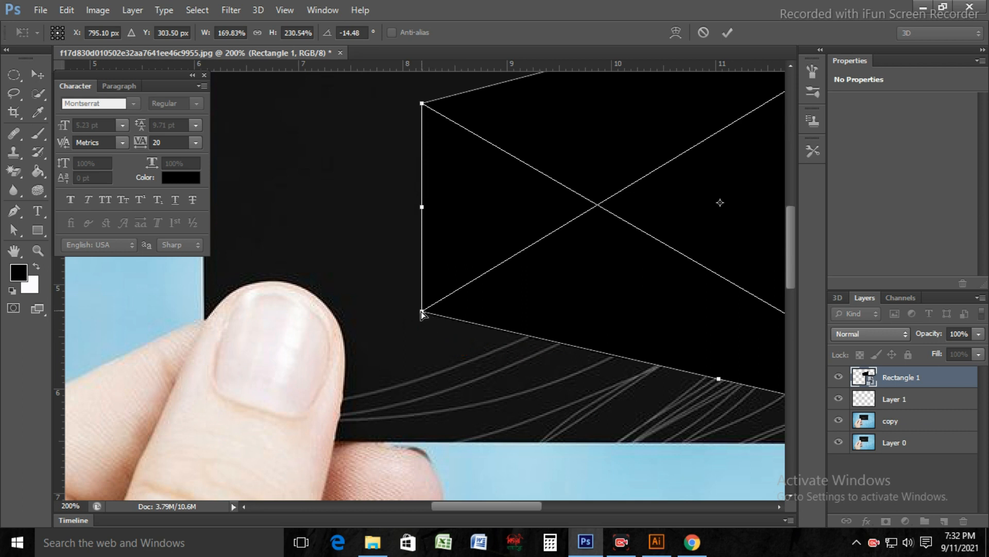
drag(422, 313, 220, 447)
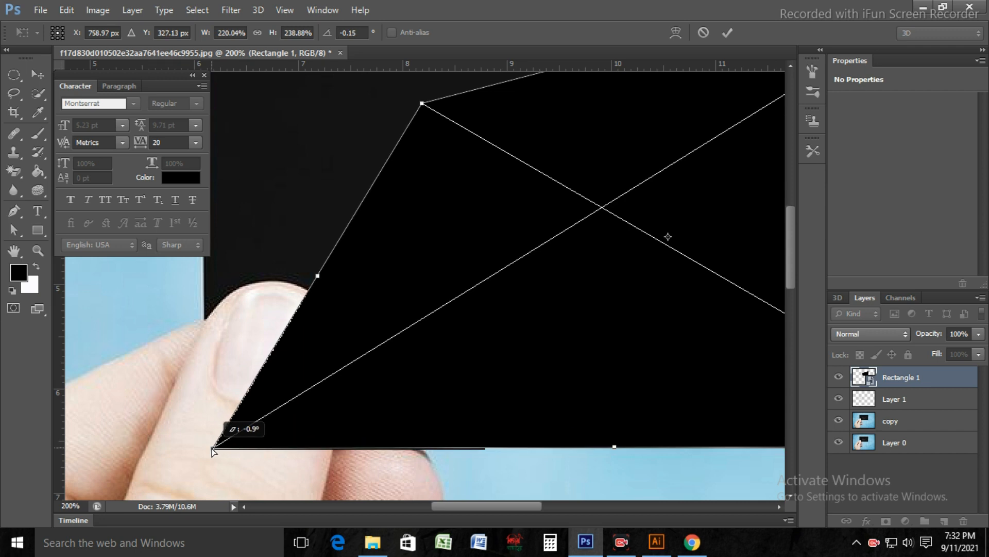
mouse_move(213, 451)
mouse_down()
mouse_move(227, 415)
mouse_move(203, 452)
mouse_move(213, 418)
mouse_move(199, 443)
mouse_up()
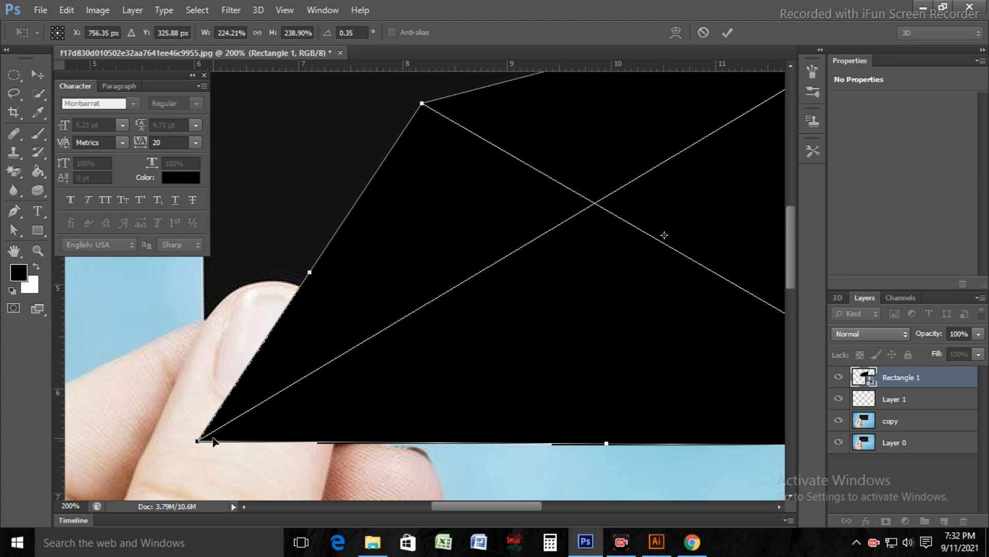
Step: Align the rectangle's upper left corner with the card, fine-tune its lower left corner and apply the distortion
key(ctrl+minus)
drag(422, 193, 309, 118)
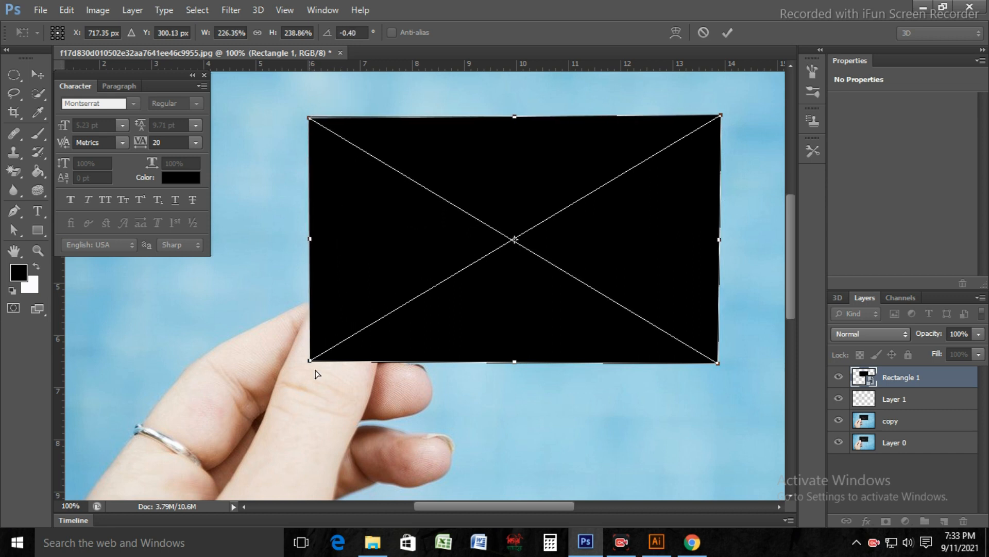
mouse_move(310, 364)
mouse_down()
mouse_move(322, 349)
mouse_move(324, 361)
mouse_move(310, 367)
mouse_up()
click(698, 90)
click(727, 34)
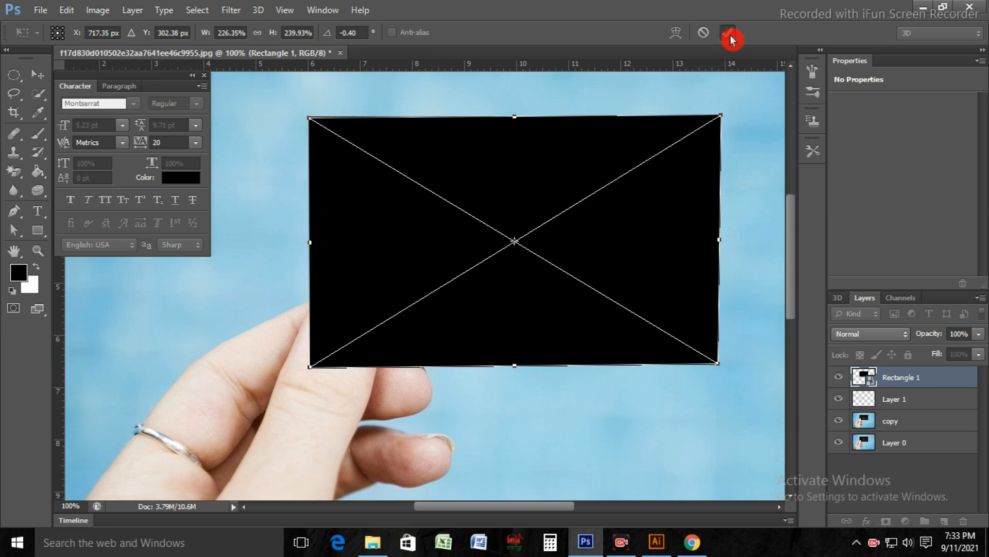
Step: Move the thumb's Layer 1 above Rectangle 1 so the thumb overlaps the black card
drag(621, 318, 628, 283)
key(ctrl+z)
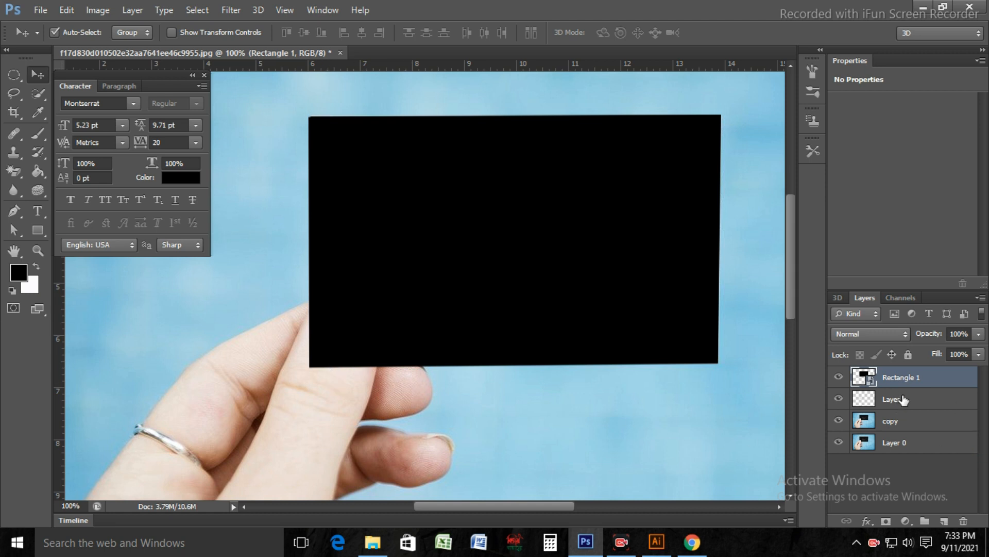
drag(903, 399, 884, 372)
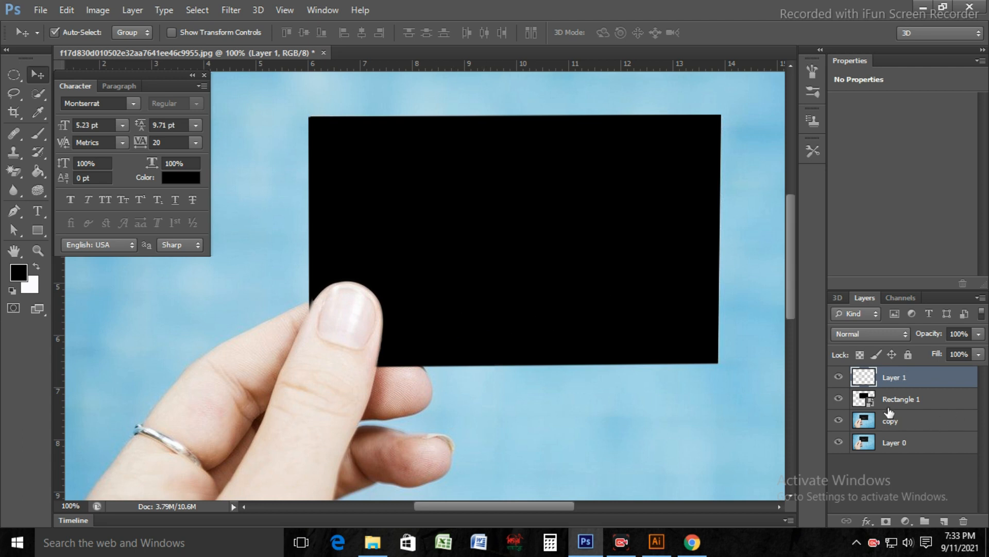
Step: Open the contents of the Rectangle 1 smart object and hide its black rectangle layer
double_click(864, 398)
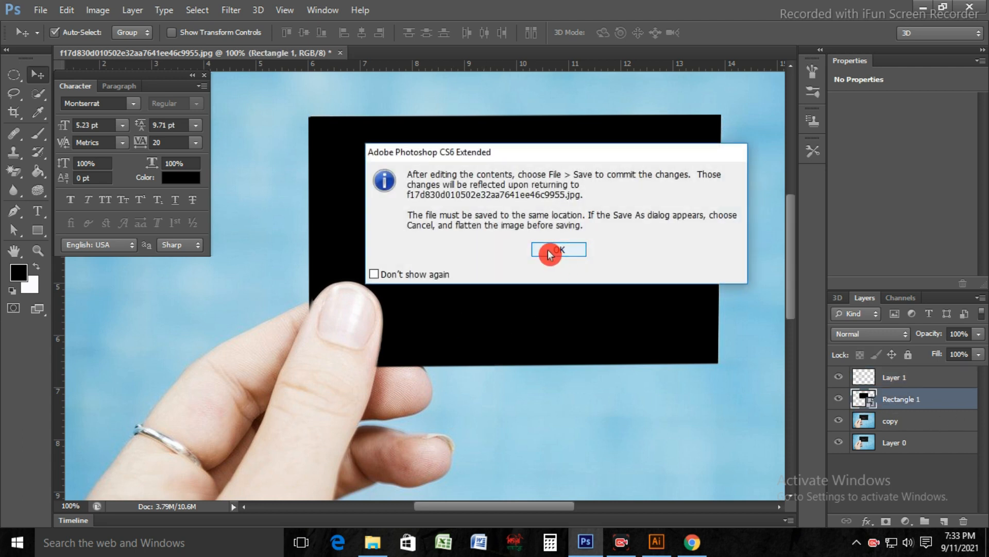
click(550, 251)
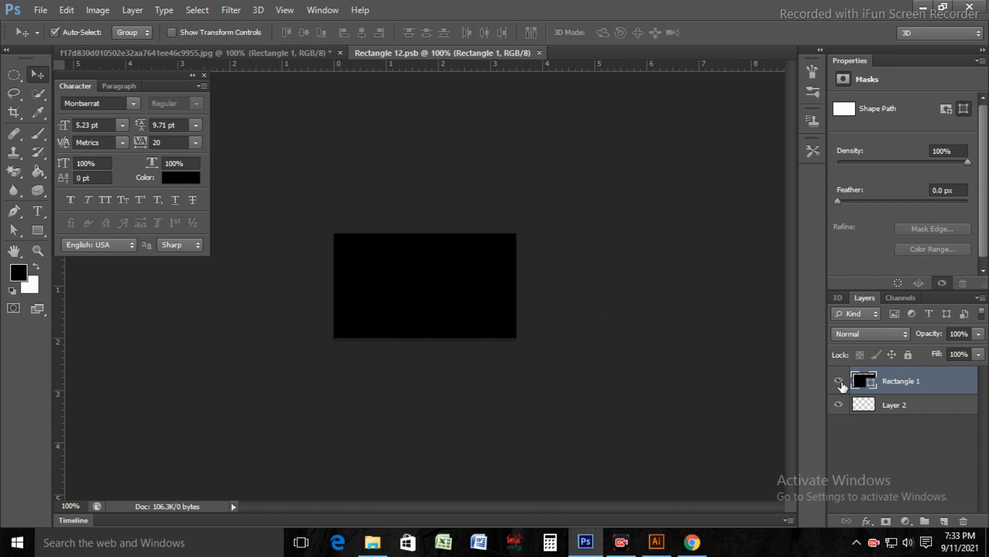
click(837, 381)
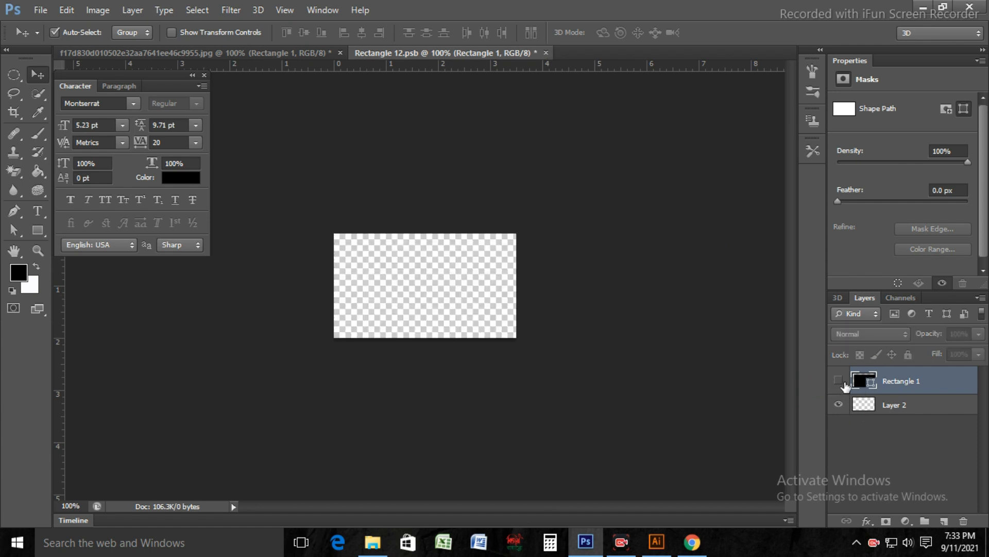
Step: Place the Business-Card1 image from the Documents folder into the smart object's canvas
click(41, 9)
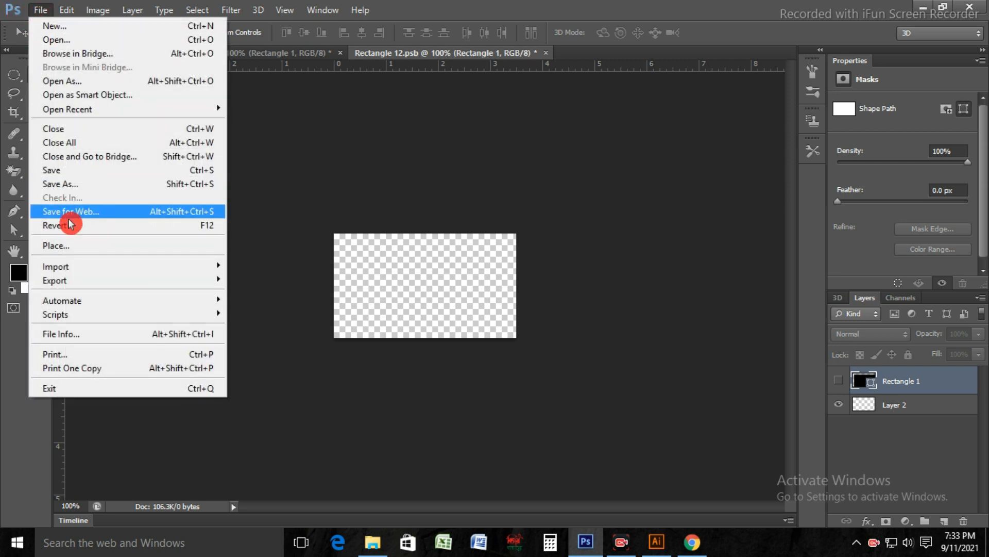
click(69, 245)
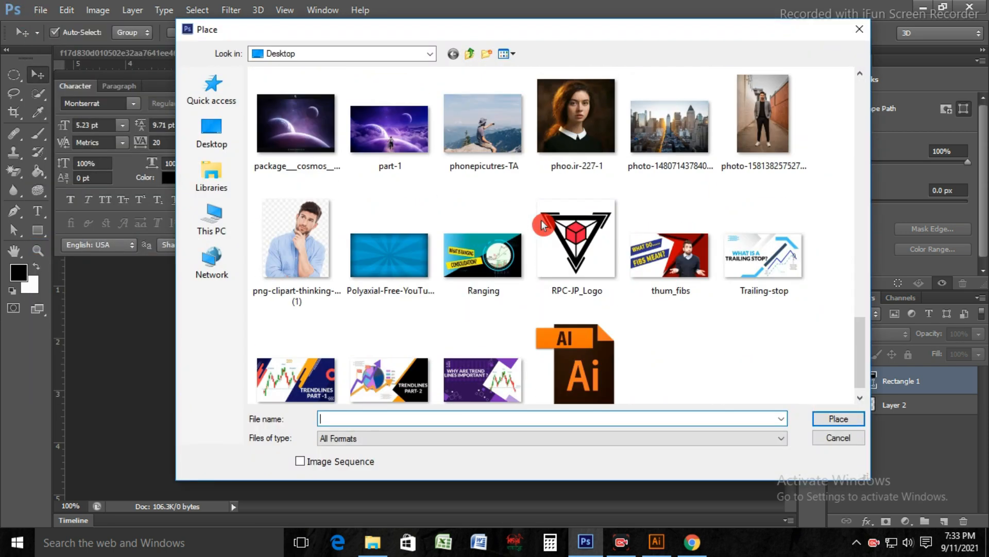
scroll(768, 244, up, 10)
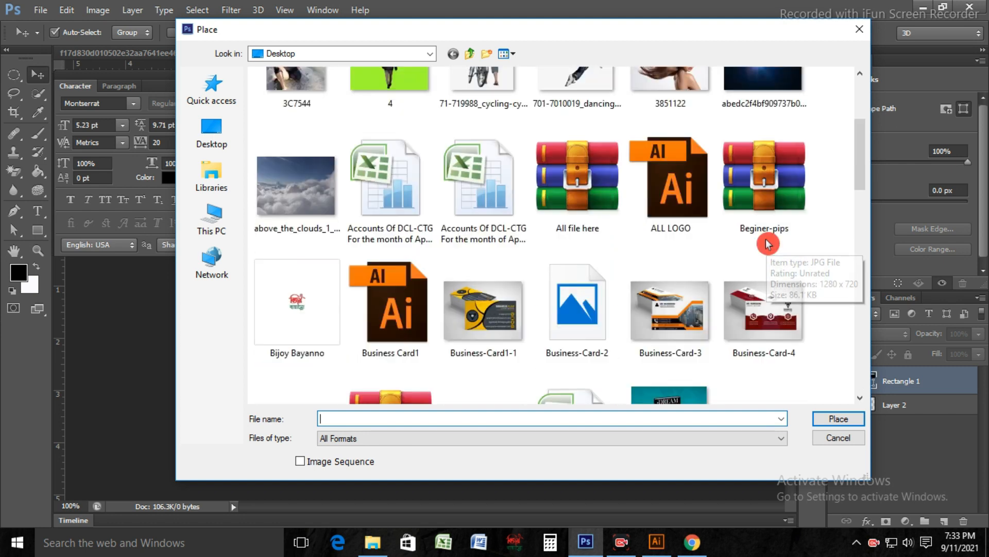
click(430, 55)
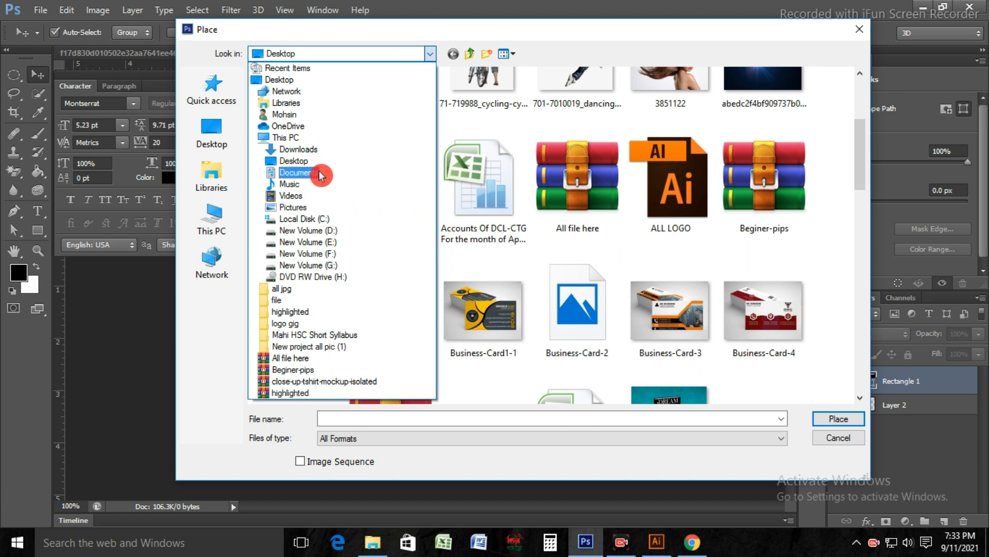
click(320, 175)
scroll(596, 232, down, 10)
scroll(600, 232, down, 10)
scroll(670, 279, up, 5)
scroll(670, 256, up, 5)
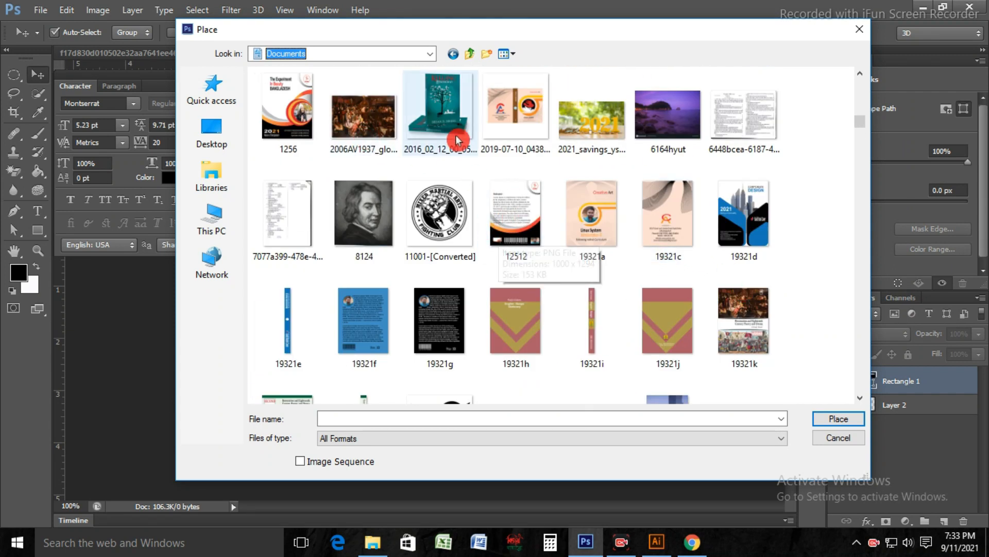
scroll(618, 253, down, 10)
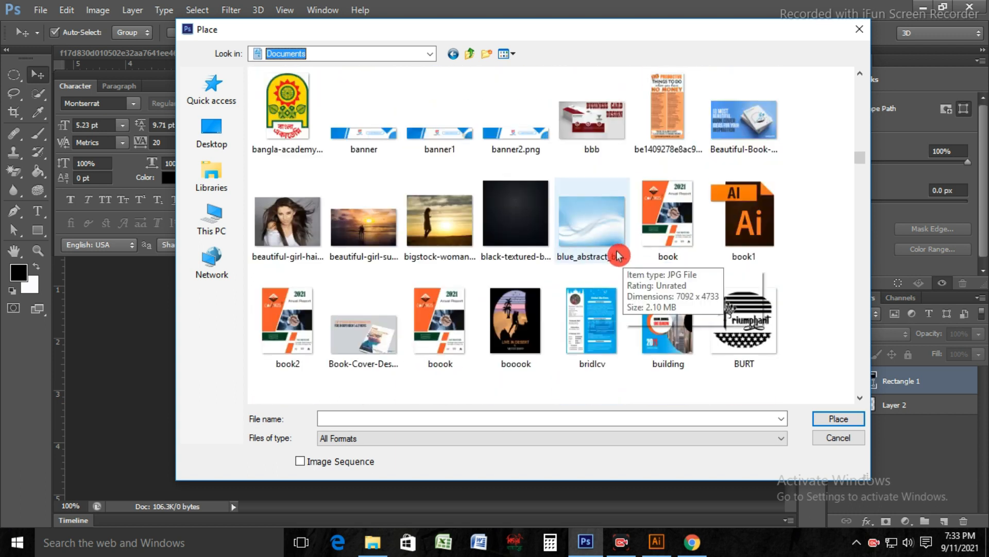
scroll(618, 255, down, 3)
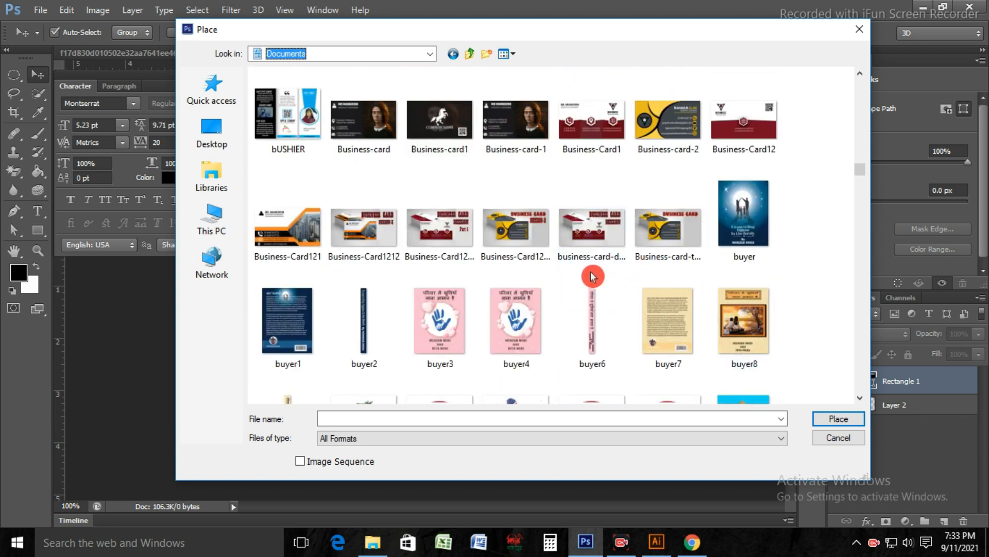
scroll(669, 289, up, 3)
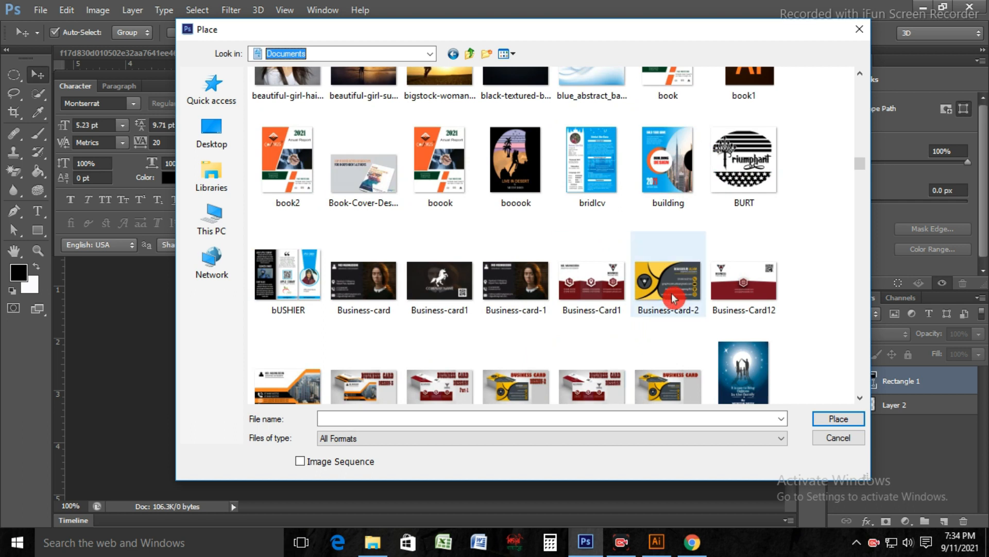
click(615, 298)
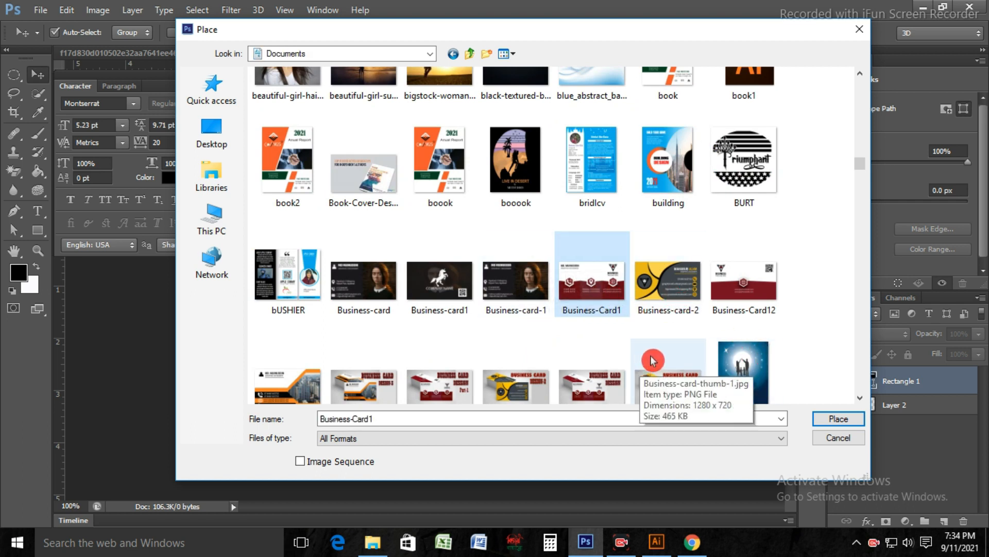
click(843, 424)
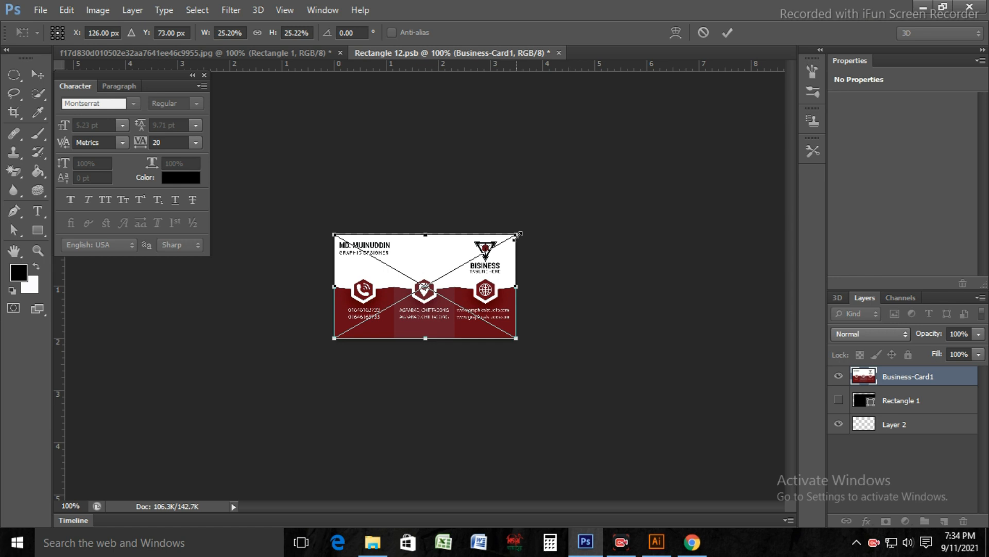
Step: Scale the placed card design to about 25.7% so it covers the entire canvas, and apply the transformation
drag(520, 233, 523, 233)
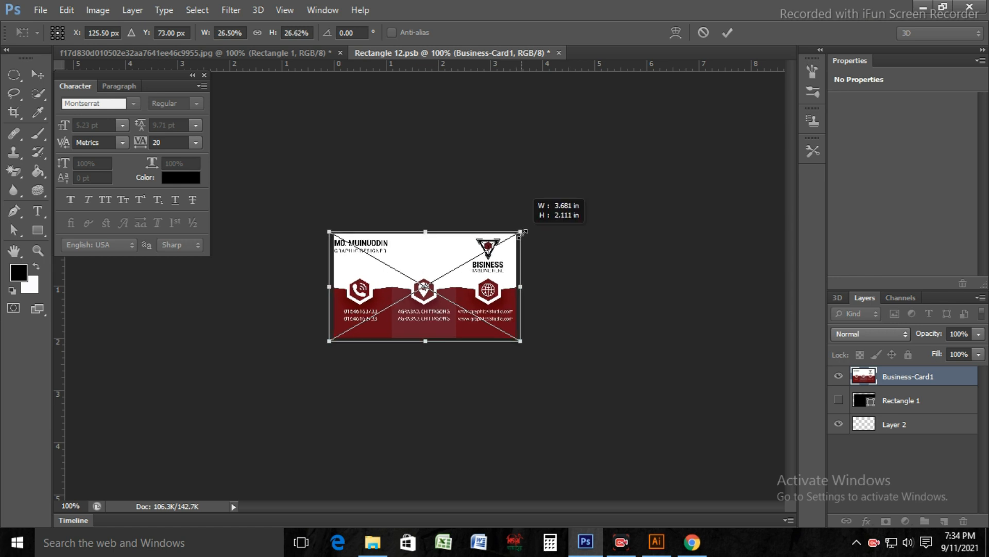
drag(522, 233, 519, 236)
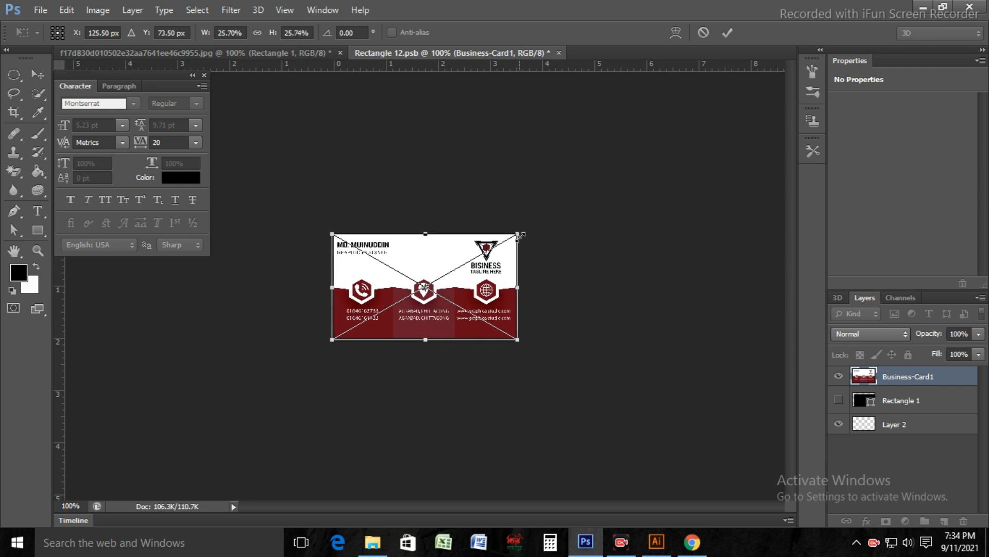
click(726, 32)
Step: Save the smart object's contents and return to the hand photo document to check the updated mockup
key(ctrl+s)
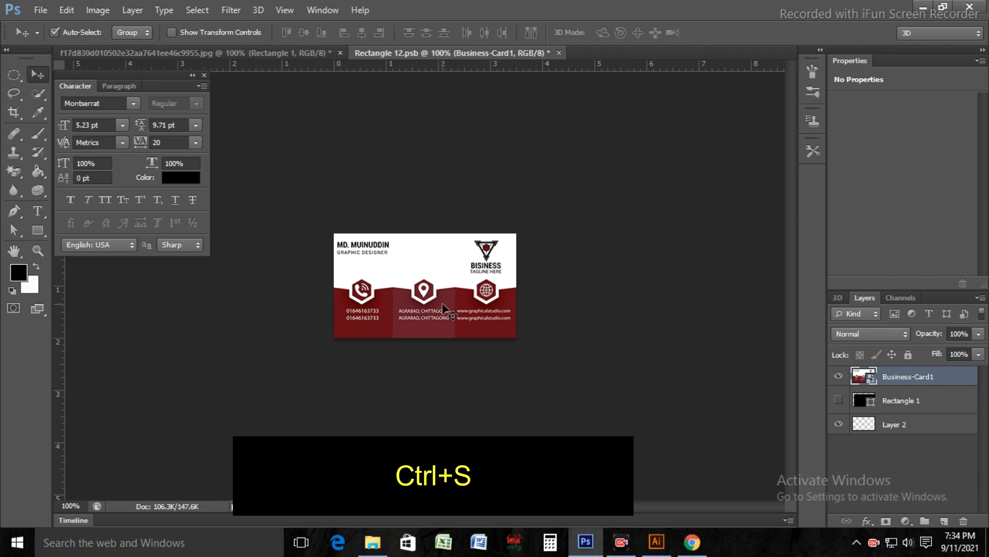
click(442, 304)
click(297, 55)
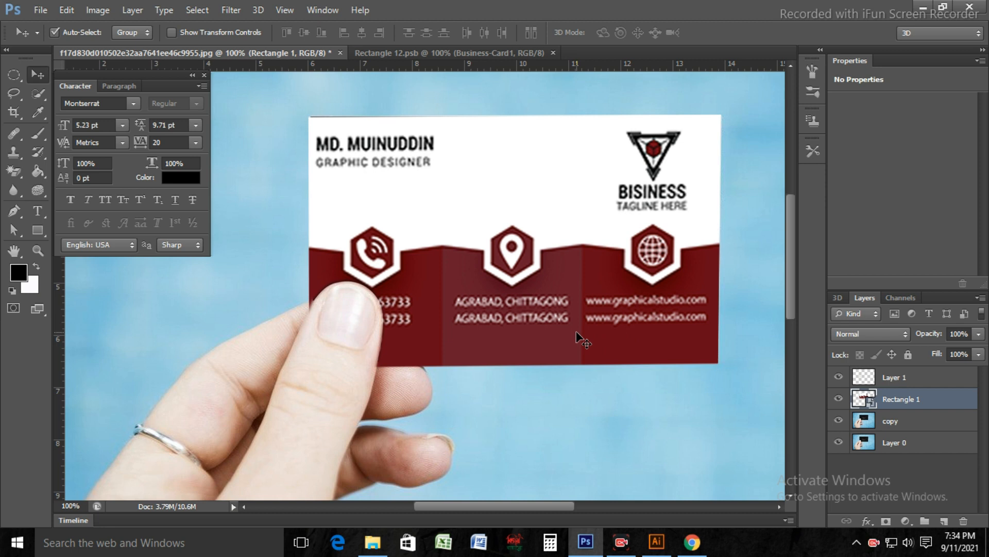
key(ctrl+minus)
key(ctrl+minus)
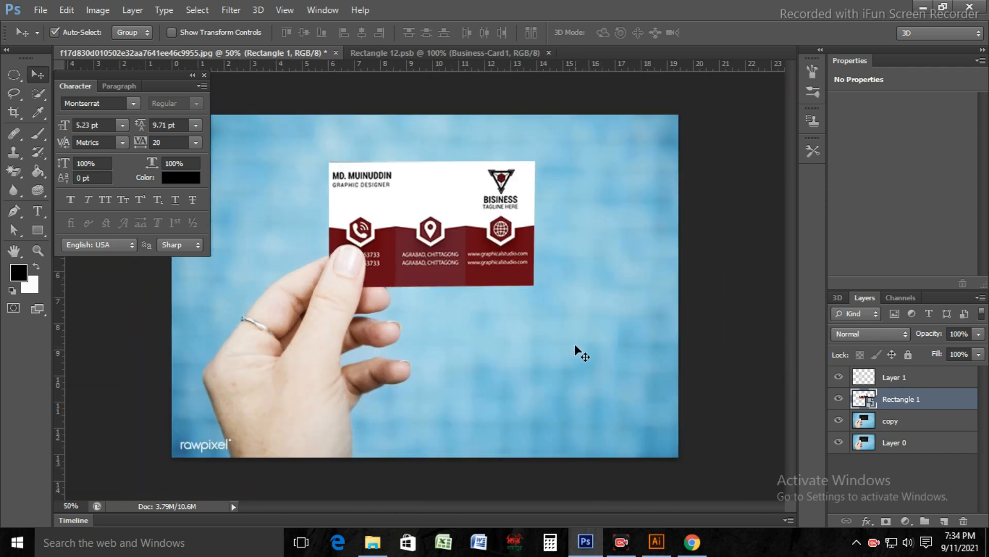